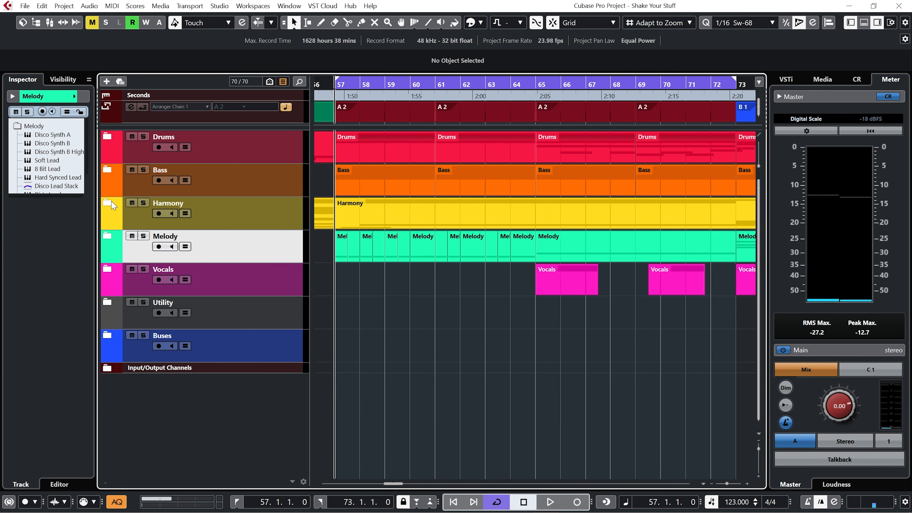
Step: Show only the Drums folder's tracks and look through the Glitchy Bell, Crash Fill and Cowbell tracks
key("ctrl+1")
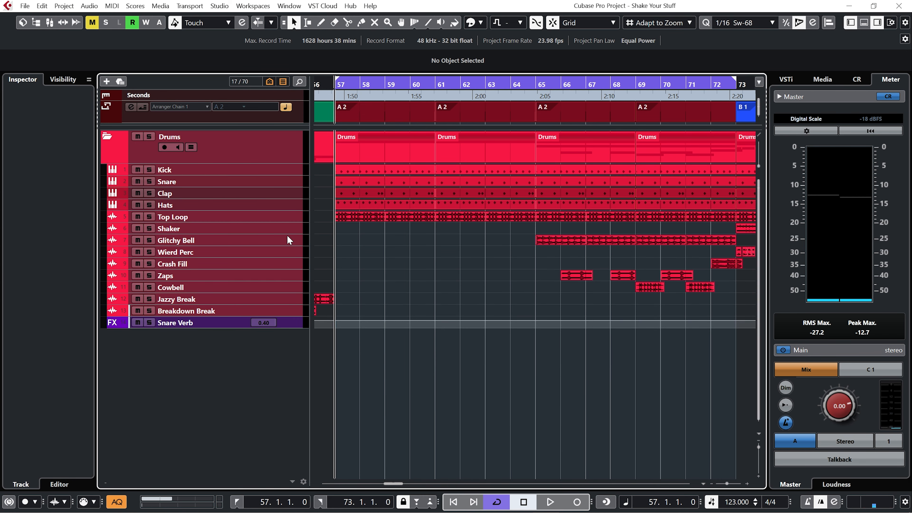
left_click(288, 240)
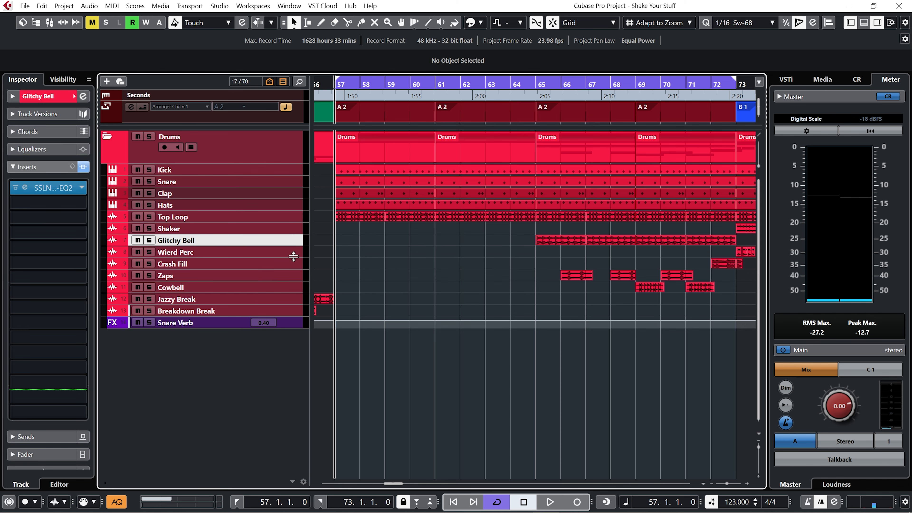
left_click(294, 265)
left_click(290, 289)
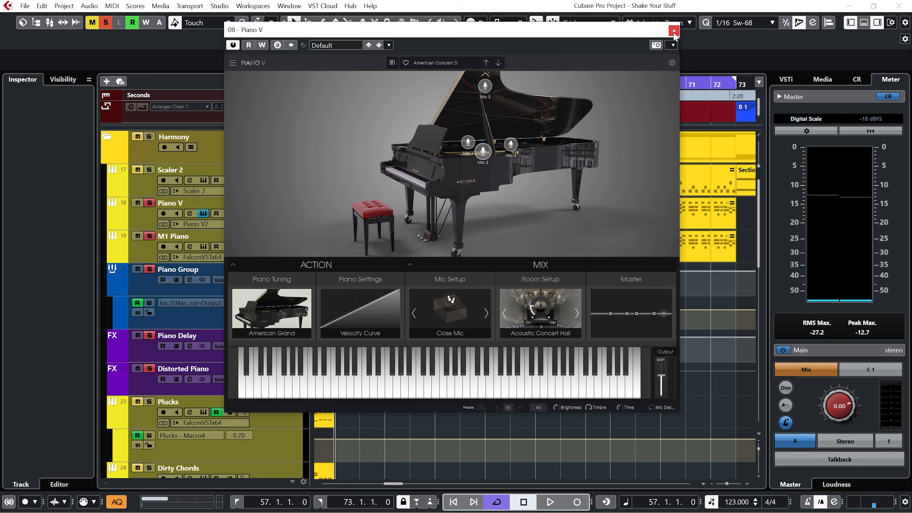
Step: Close the Piano V instrument, then view M1 Piano's instrument and the Piano Group's Harmonics saturation insert
left_click(674, 31)
left_click(204, 247)
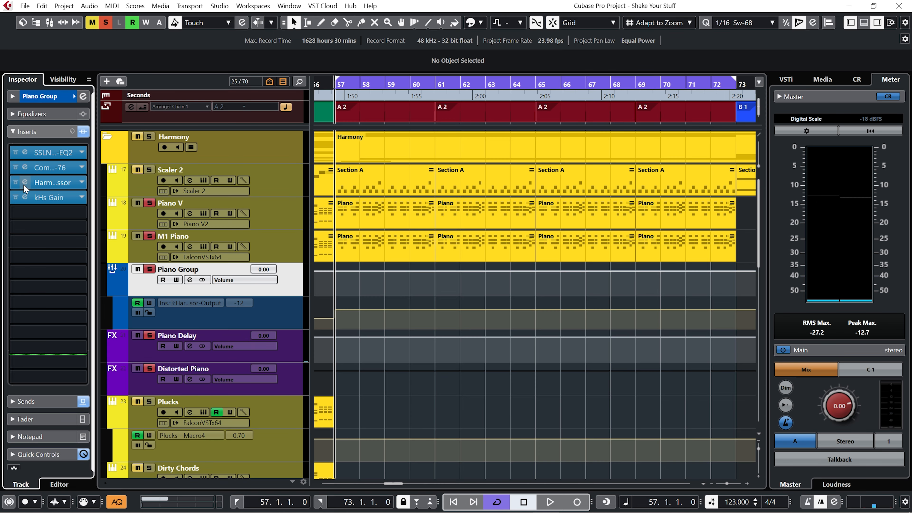
left_click(25, 182)
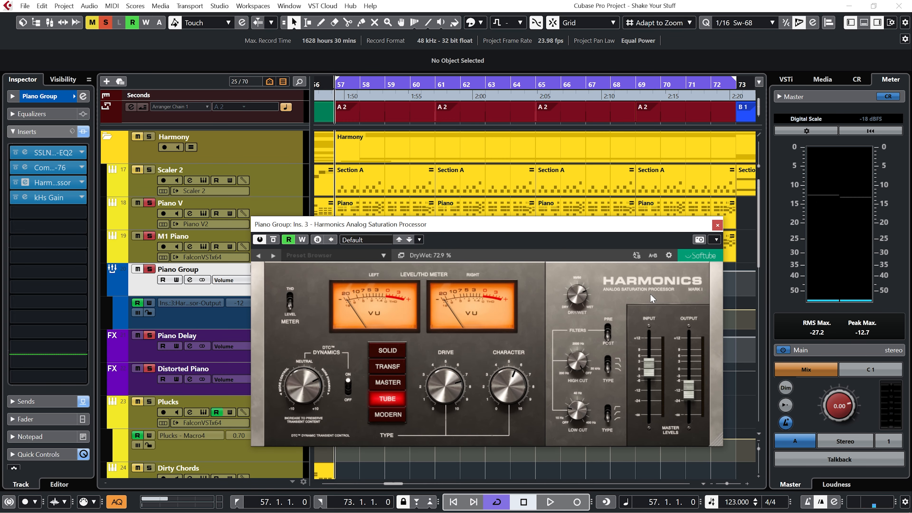
left_click(717, 225)
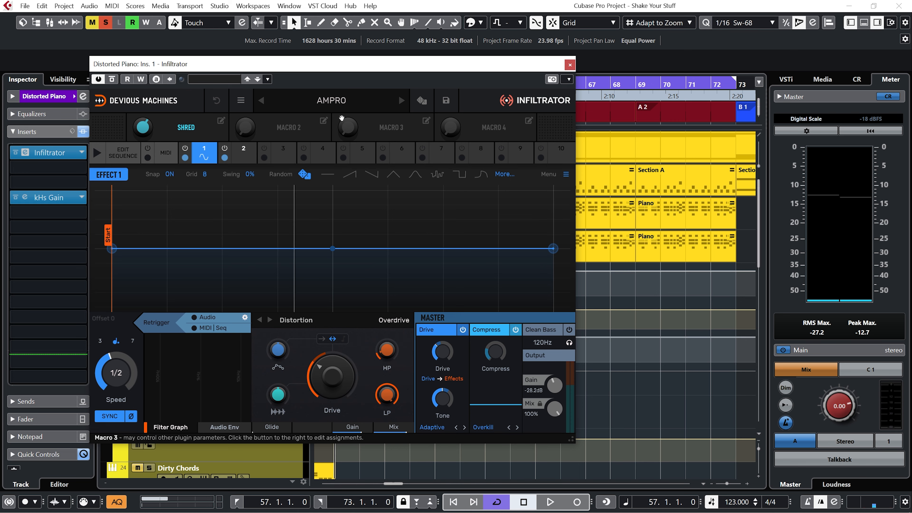
Step: Close Distorted Piano's Infiltrator effect and layer M1 Piano, Piano Delay and Distorted Piano into the soloed Piano V playback
left_click(569, 65)
left_click(138, 368)
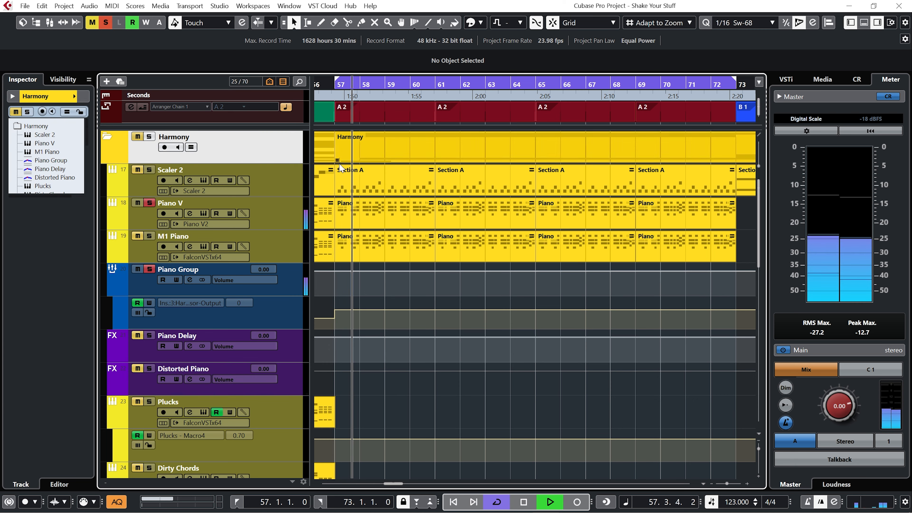
left_click(150, 236)
left_click(149, 336)
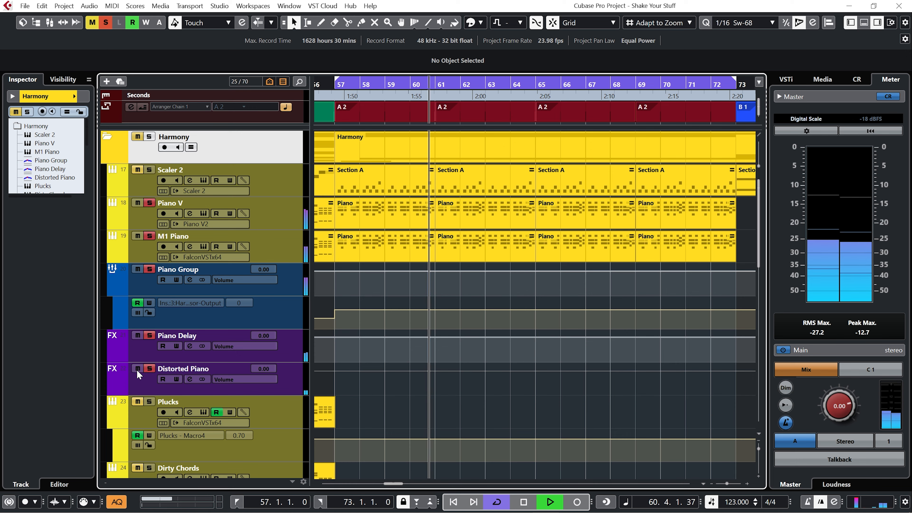
key("ctrl+r")
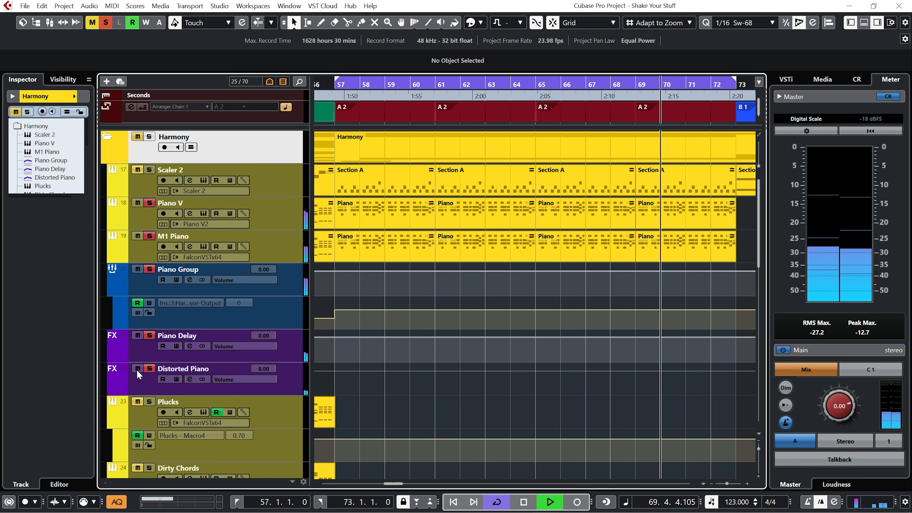
Step: Show all track folders and bring Drums and Bass into the playback alongside the soloed pianos
key("alt+a")
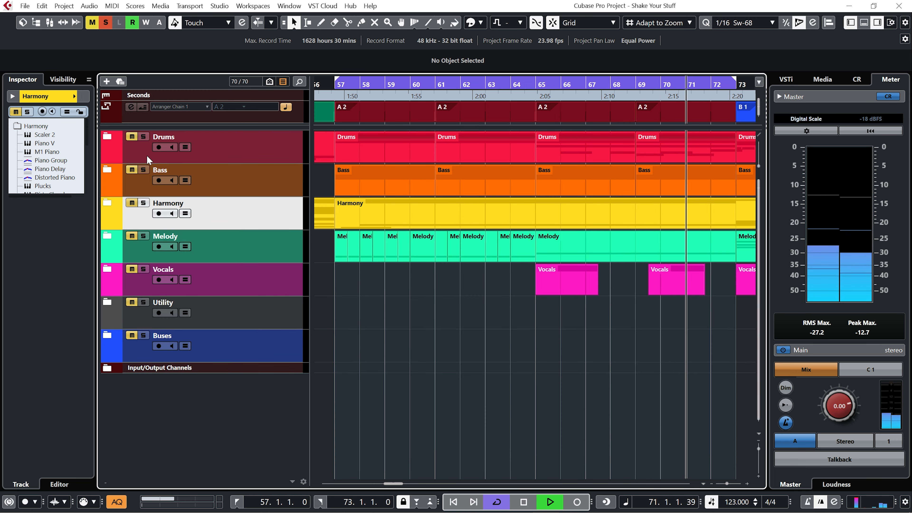
left_click(132, 137)
left_click(133, 170)
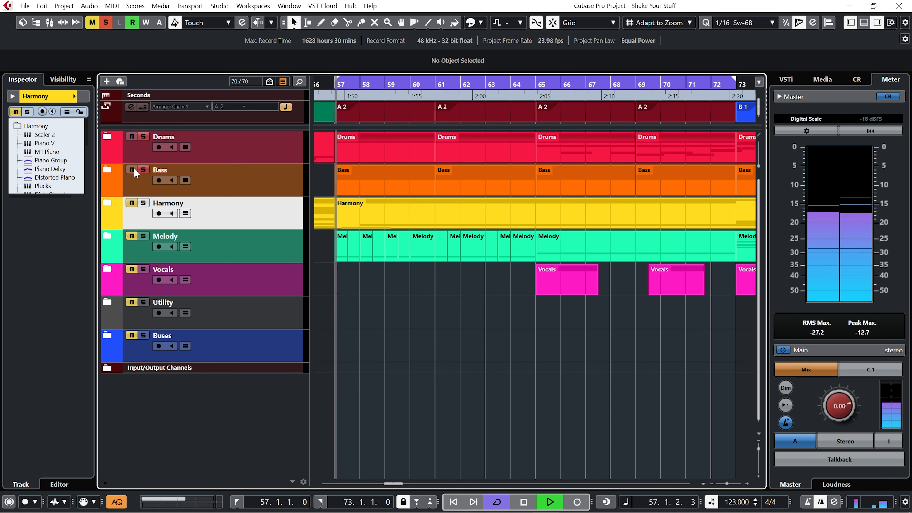
Step: Return to the Harmony folder's tracks and unmute M1 Piano, Piano Delay and Distorted Piano during playback to compare the layers
key("alt+r")
key("alt+f")
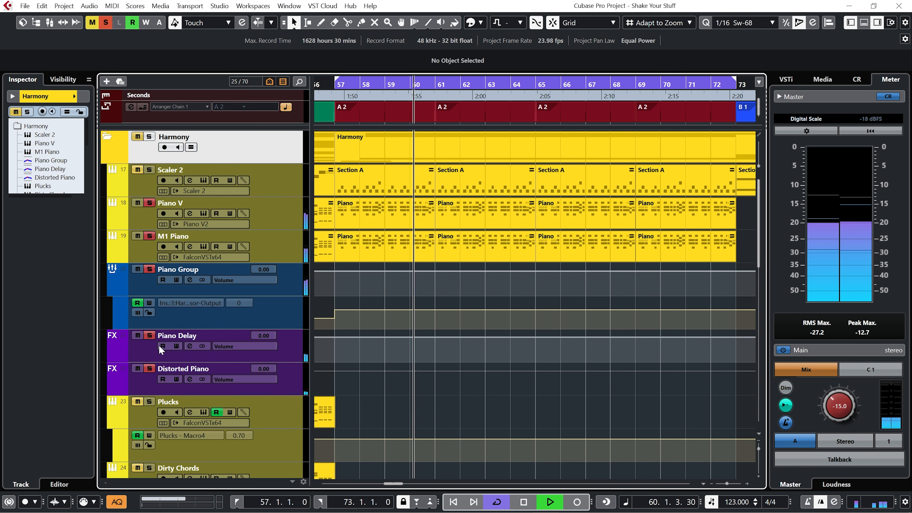
key("alt+r")
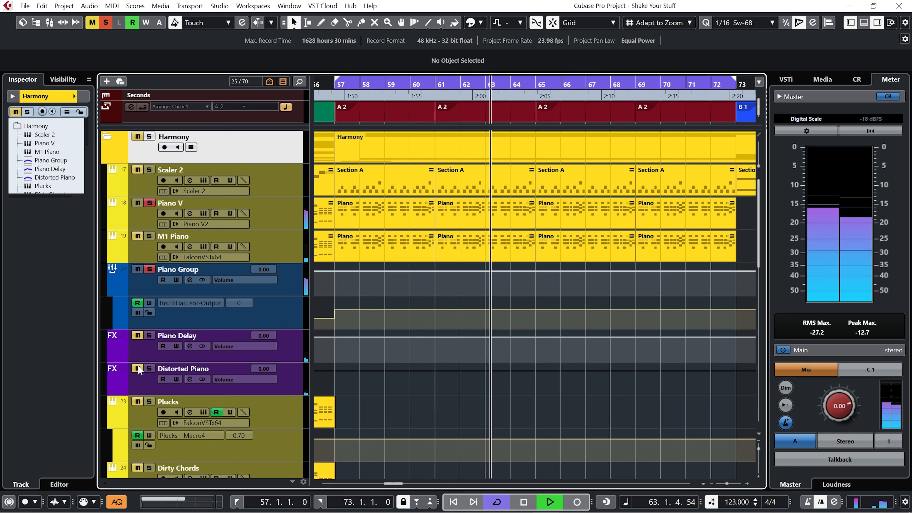
left_click(138, 237)
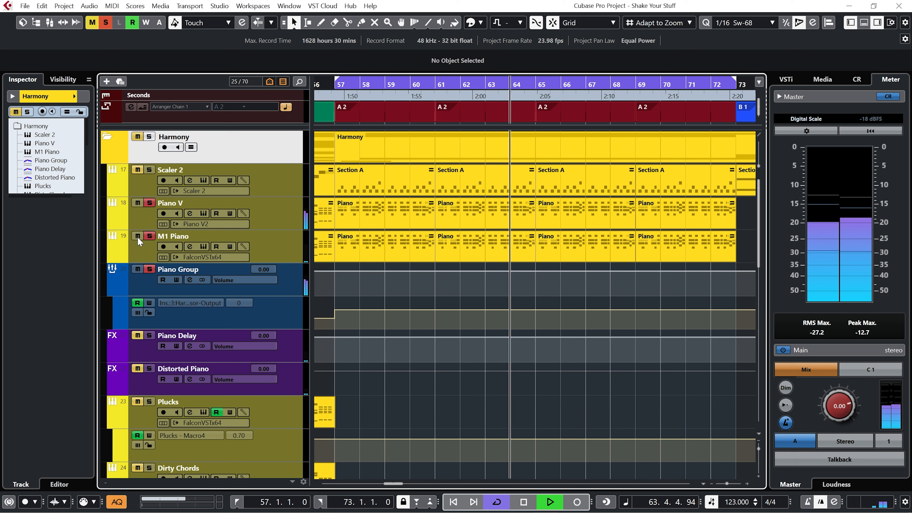
left_click(139, 336)
left_click(138, 369)
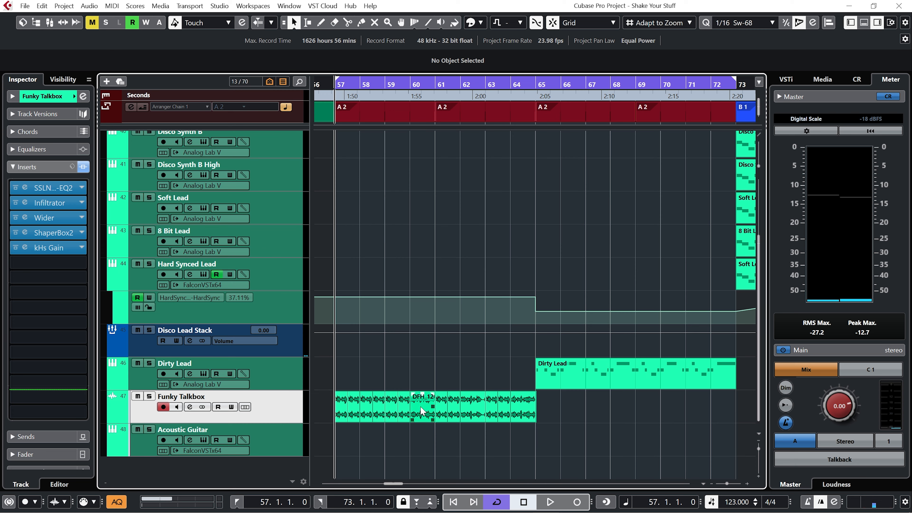
Step: Audition the Funky Talkbox track in solo and within the full mix, and stop the playback
left_click(149, 397)
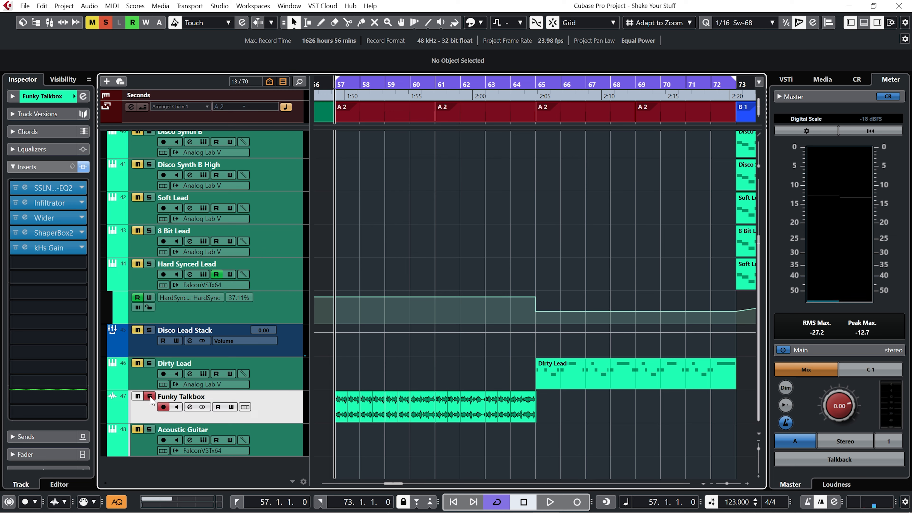
key("space")
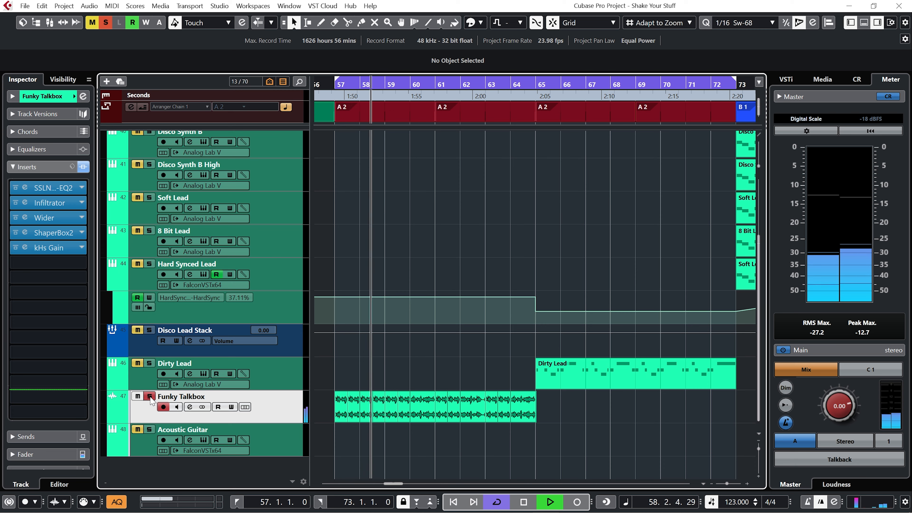
key("ctrl+shift+r")
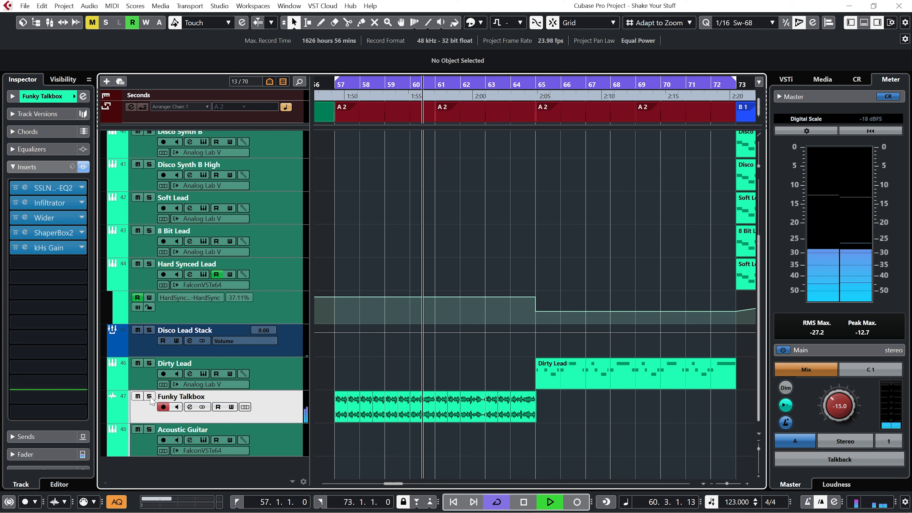
left_click(149, 396)
key("ctrl+shift+r")
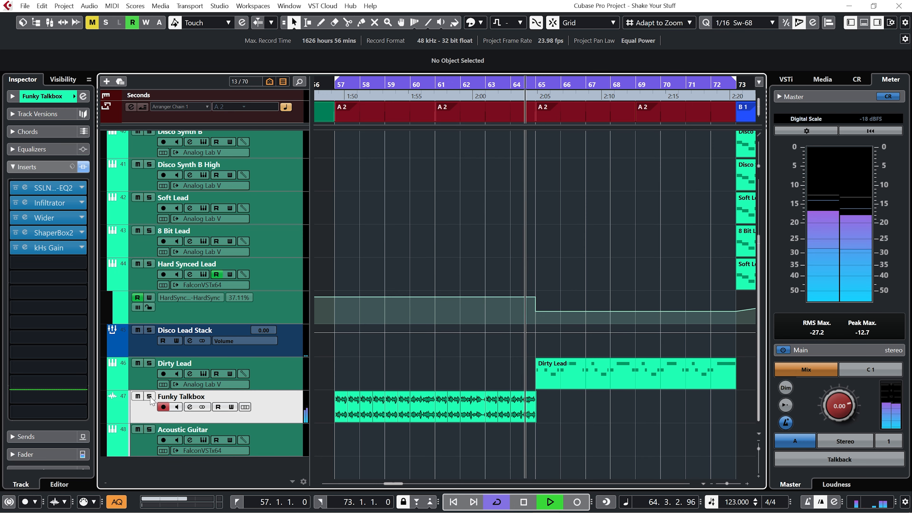
key("space")
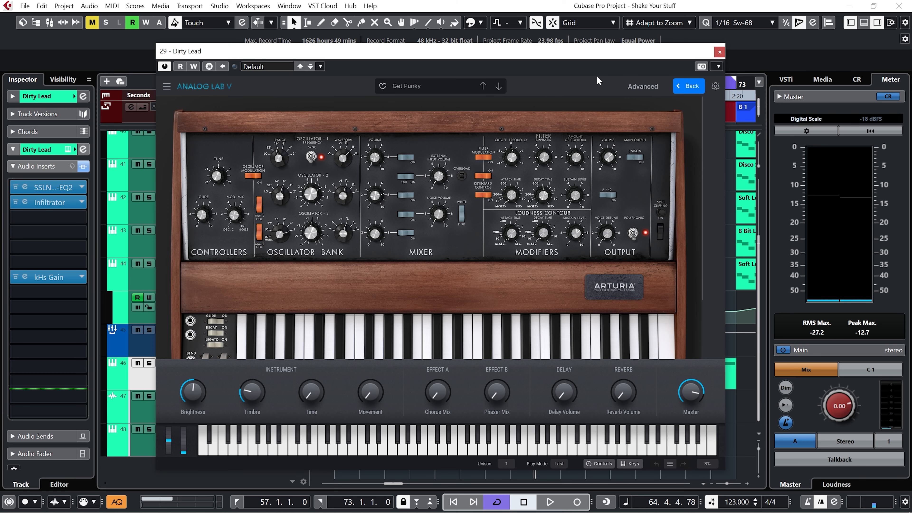
Step: Close Dirty Lead's Analog Lab V instrument, start playback and solo the Dirty Lead track
left_click(719, 53)
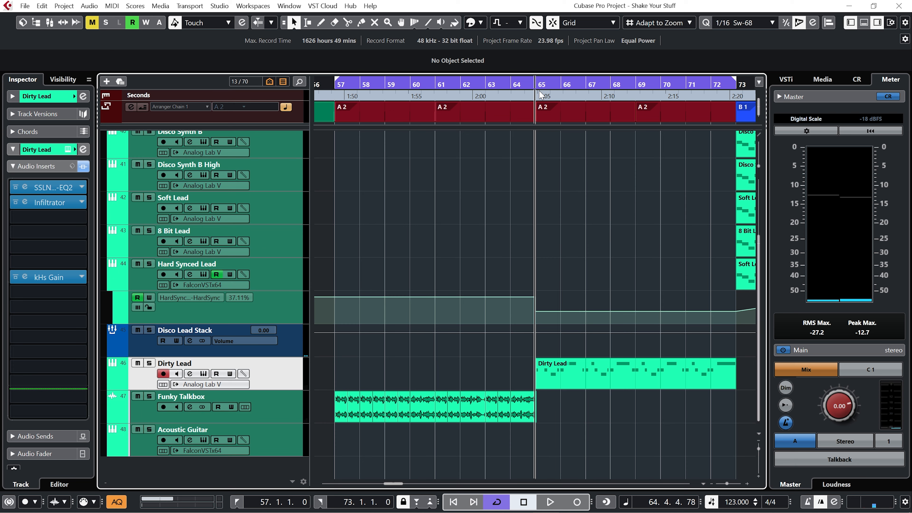
key("space")
left_click(149, 363)
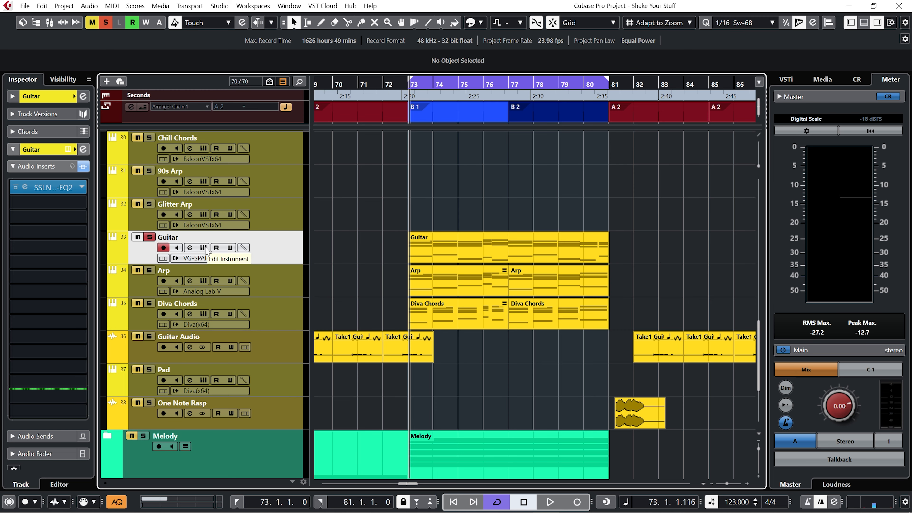
Step: Open the Guitar track's Virtual Guitarist Sparkle instrument and play the soloed track
left_click(204, 247)
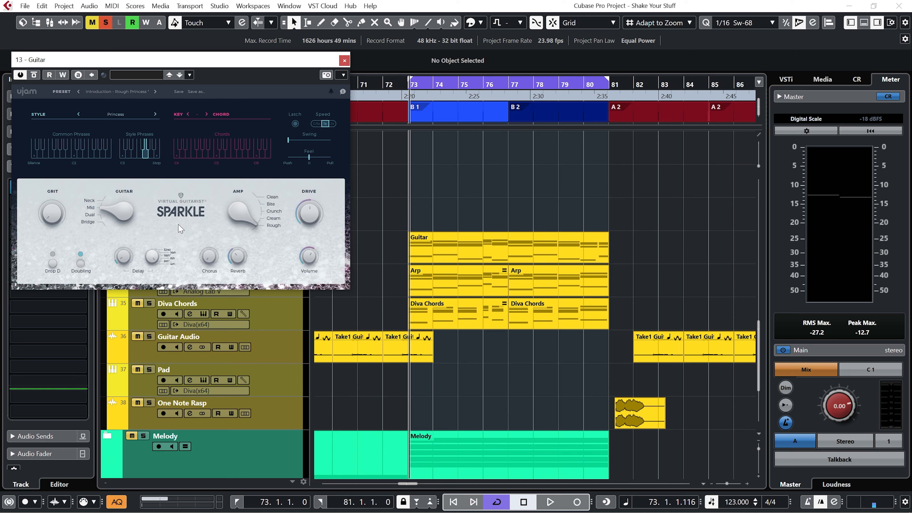
key("space")
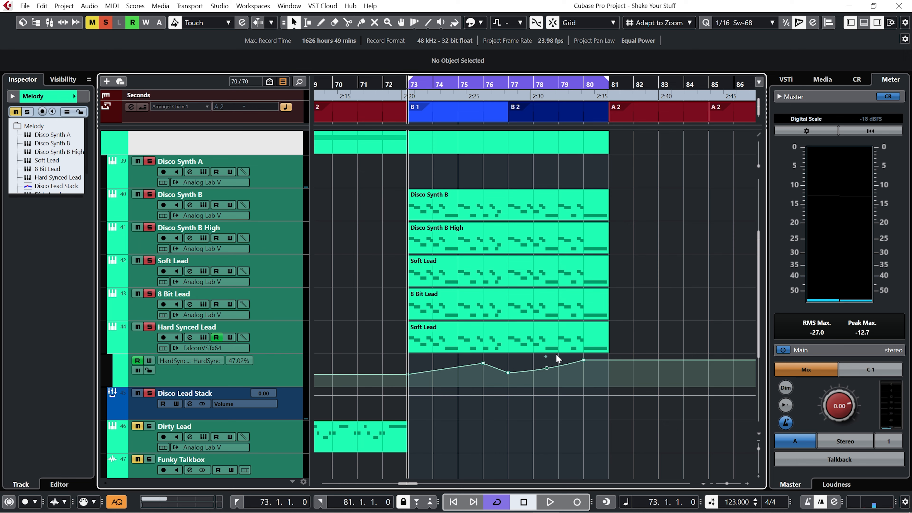
Step: Play bars 73 to 81 with the Melody tracks soloed and again with the full mix
key("space")
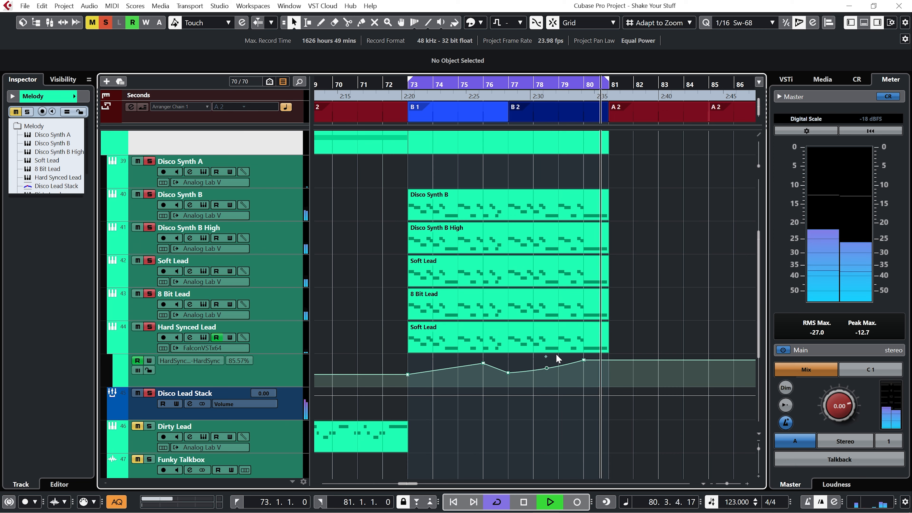
key("space")
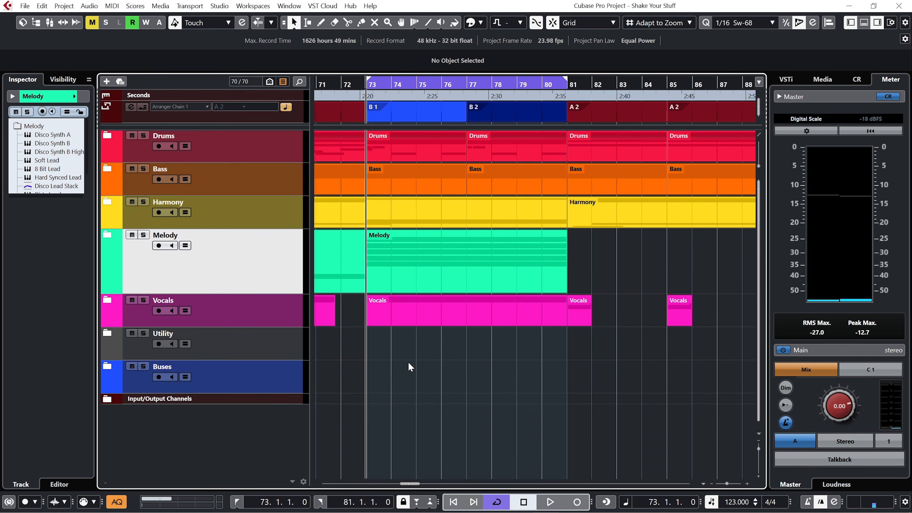
key("space")
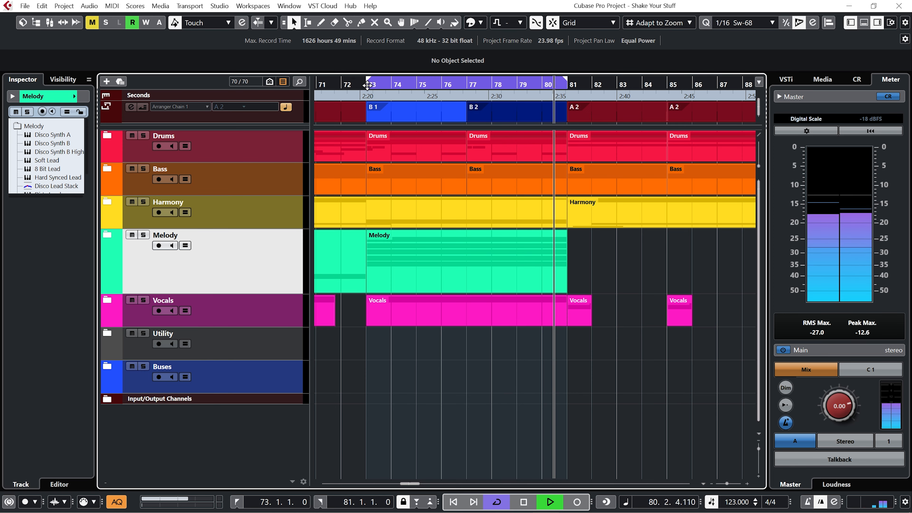
key("space")
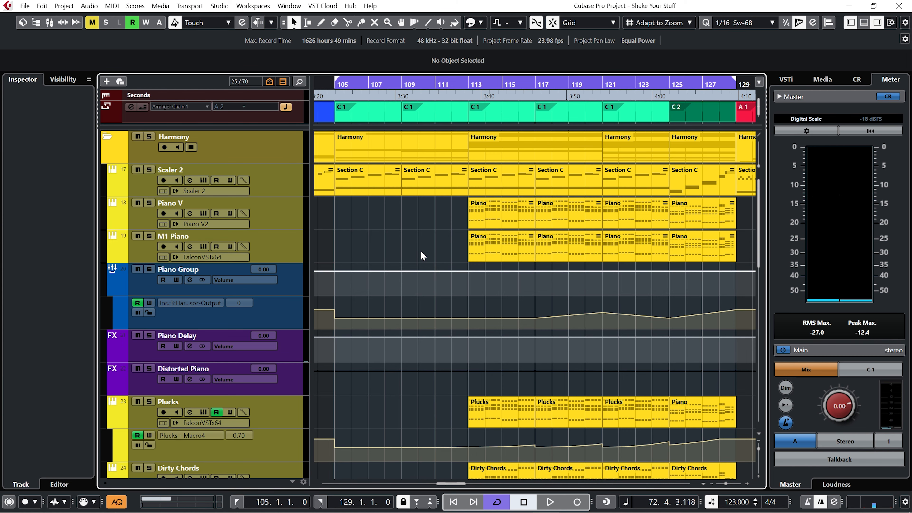
Step: View the Descent 1.4 patch in the Trancey Pluck track's Falcon instrument and close the instrument
scroll(420, 250, "down", 4)
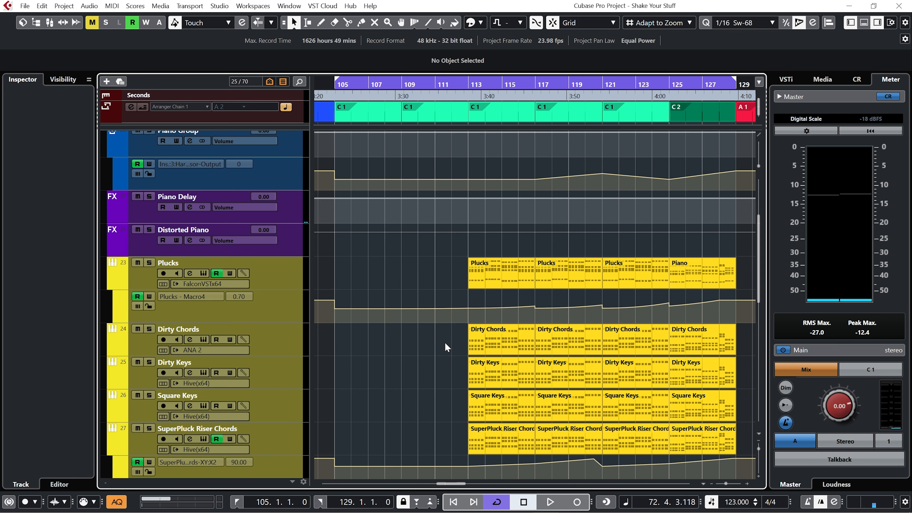
scroll(445, 347, "down", 8)
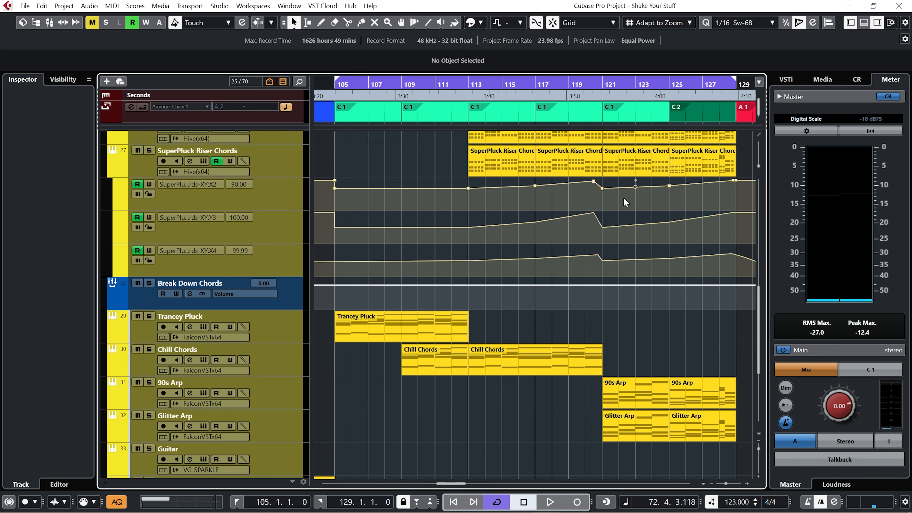
scroll(623, 197, "down", 3)
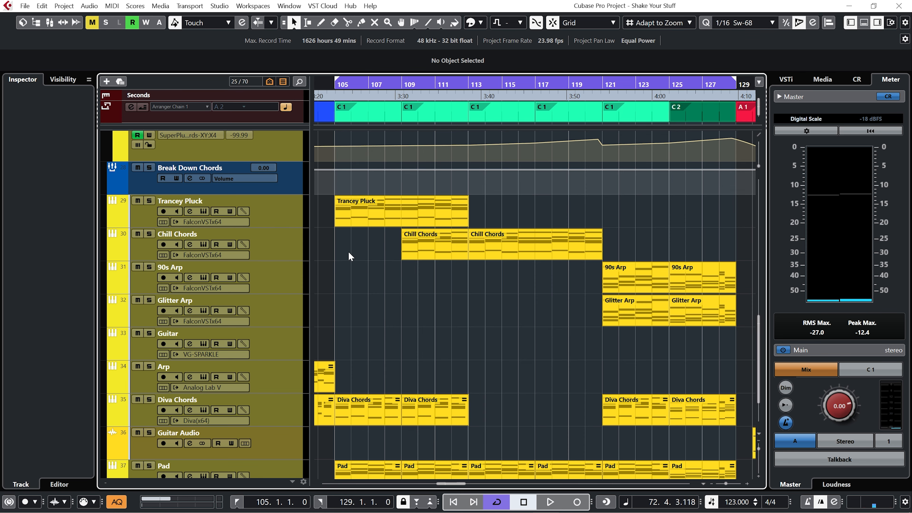
left_click(203, 211)
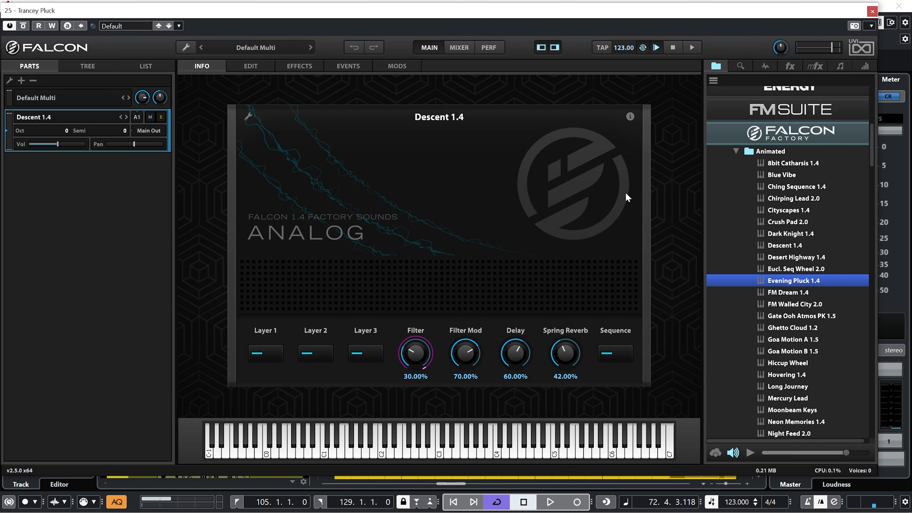
left_click(872, 12)
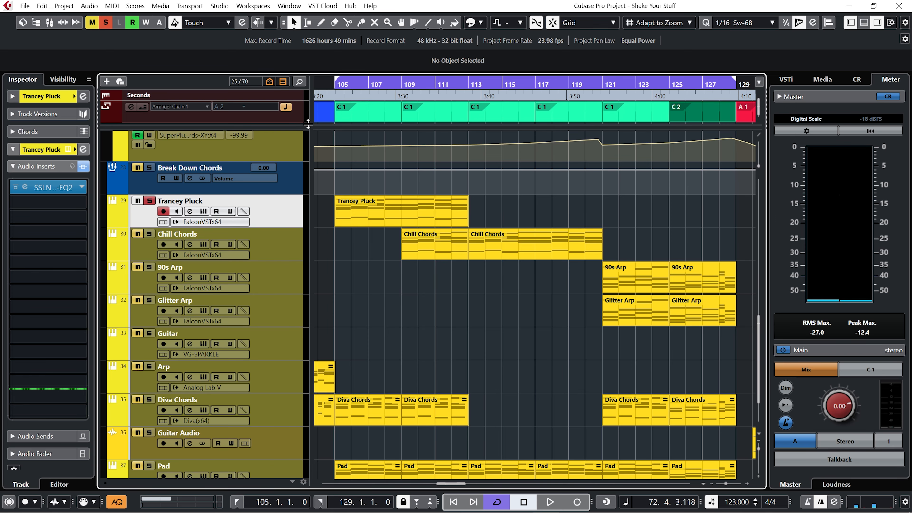
Step: Audition the soloed Trancey Pluck track from bar 105 and stop the playback
left_click(331, 85)
key("space")
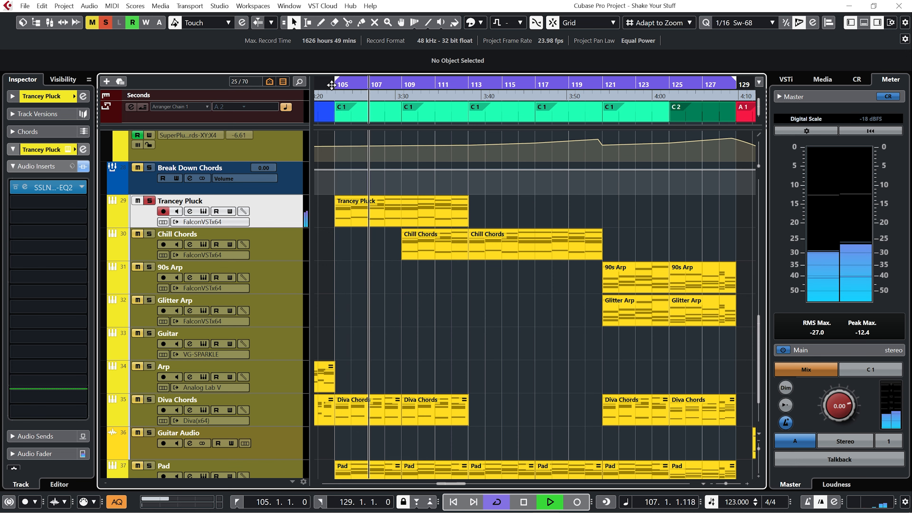
key("space")
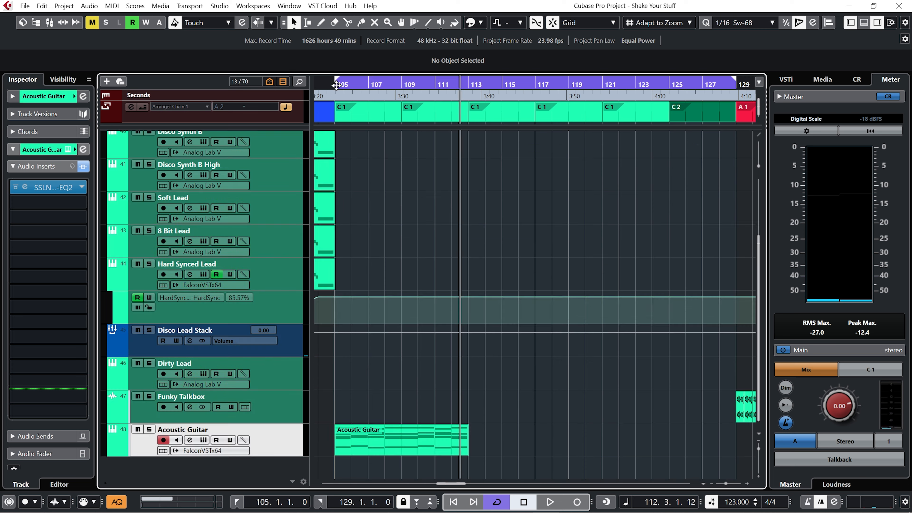
Step: View the Evening Pluck 1.4 patch in the Acoustic Guitar track's Falcon instrument and close the instrument
key("space")
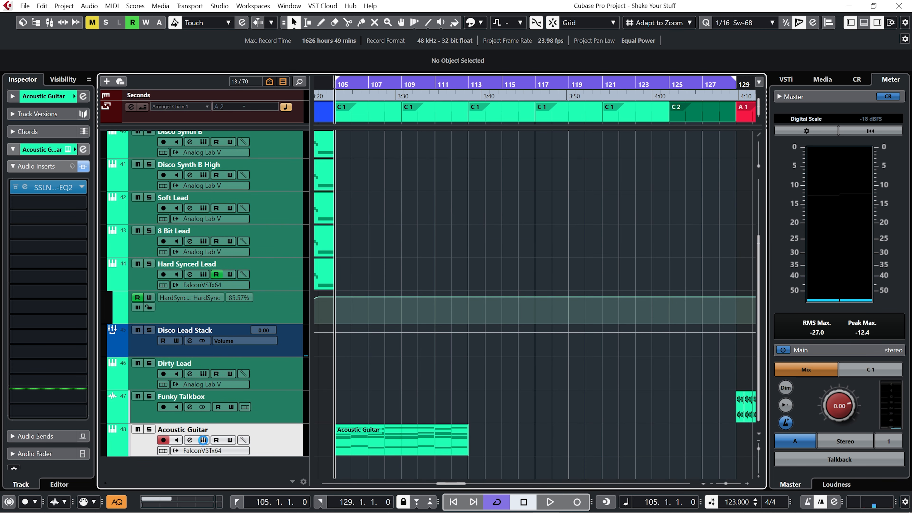
left_click(203, 440)
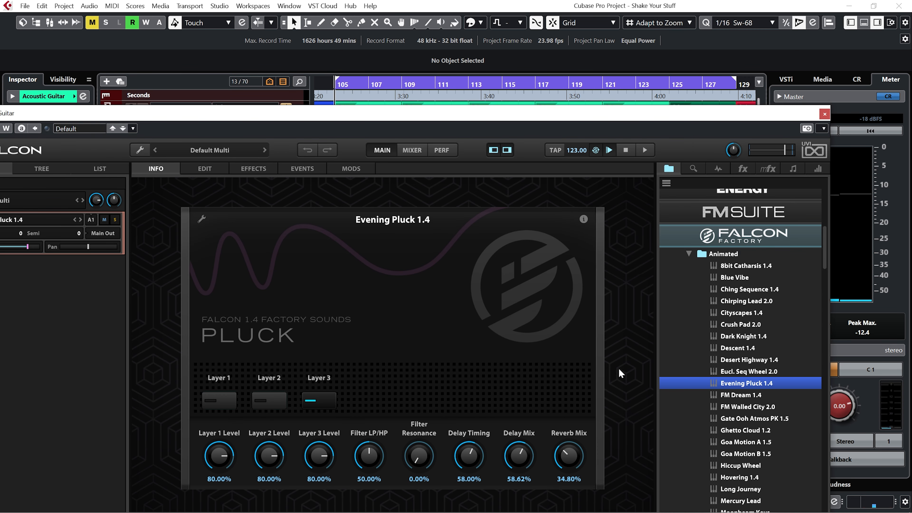
left_click_drag(614, 116, 627, 29)
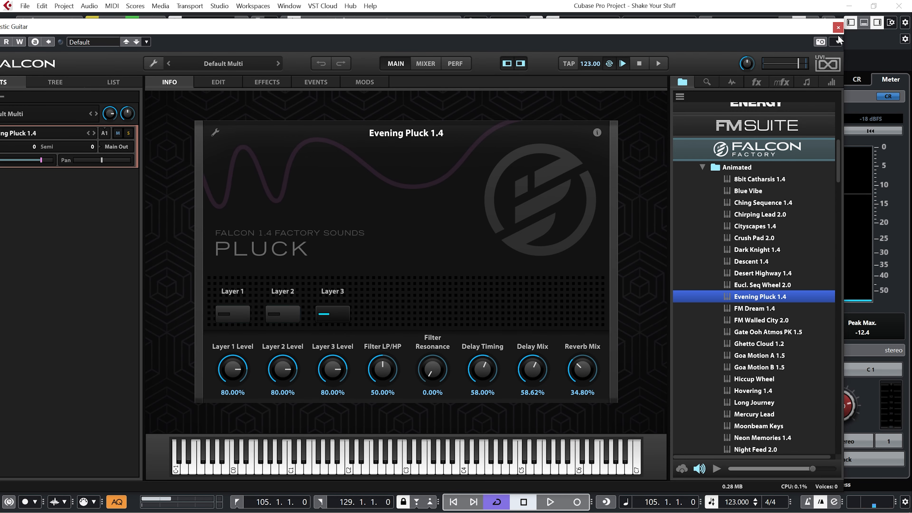
left_click(838, 27)
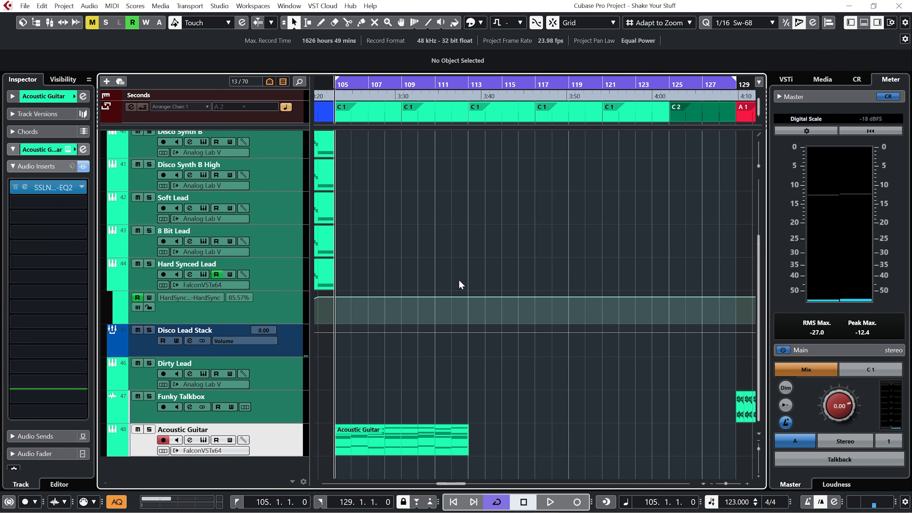
Step: Audition the soloed Acoustic Guitar track from bar 105 and stop the playback
key("space")
left_click(150, 430)
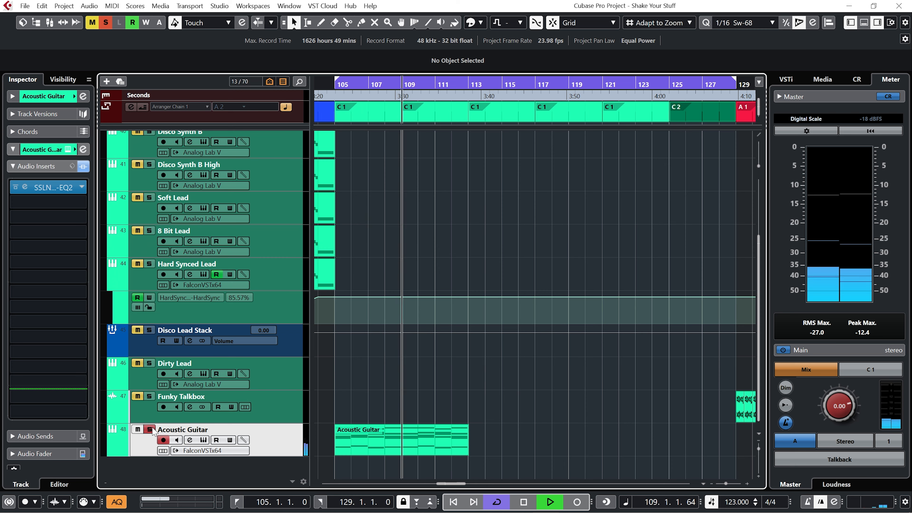
key("space")
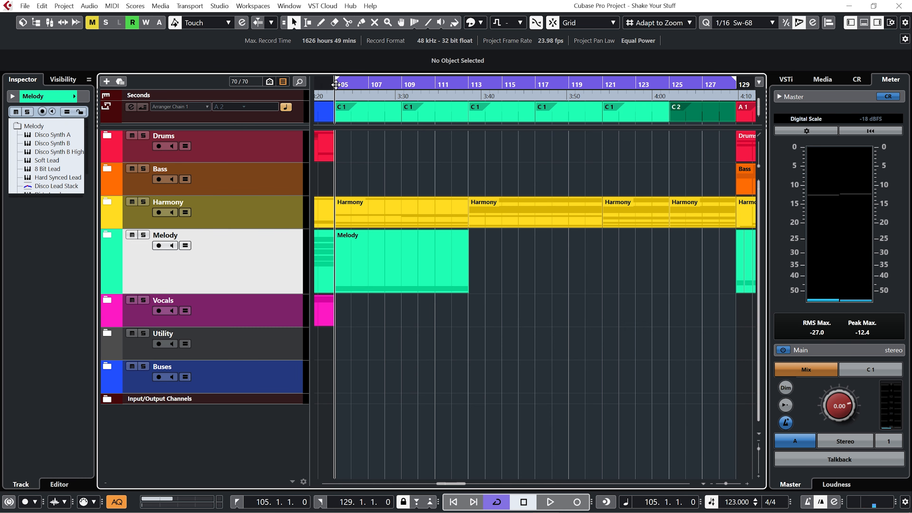
Step: Play the full mix from bar 105 while showing only the Harmony tracks, with track heights reduced to fit all layers
key("space")
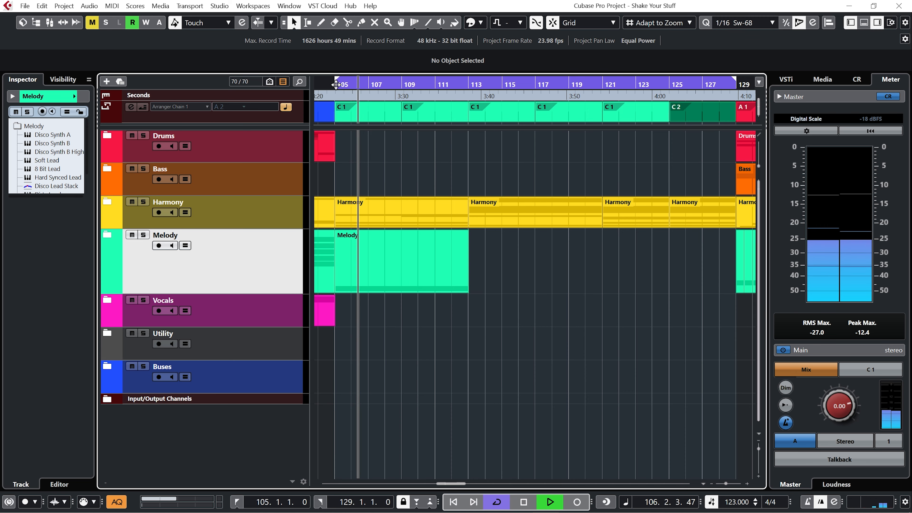
key("alt+3")
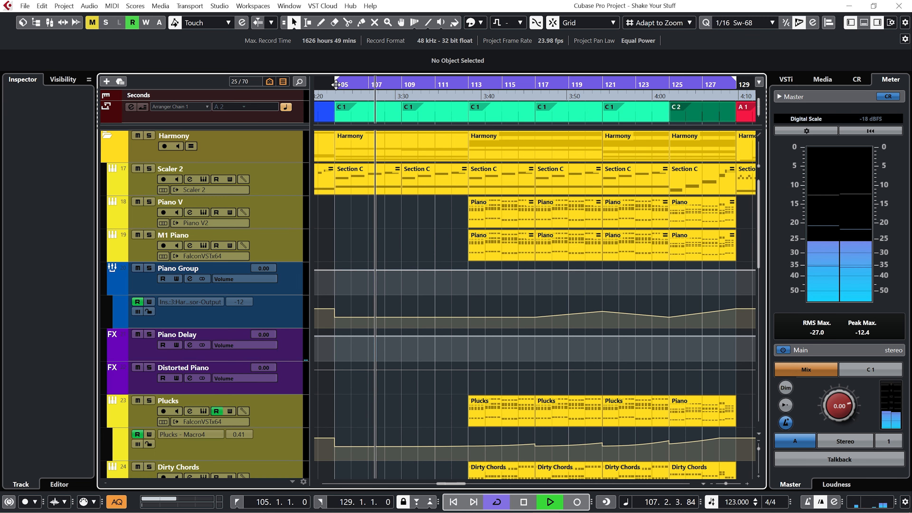
scroll(644, 271, "down", 2)
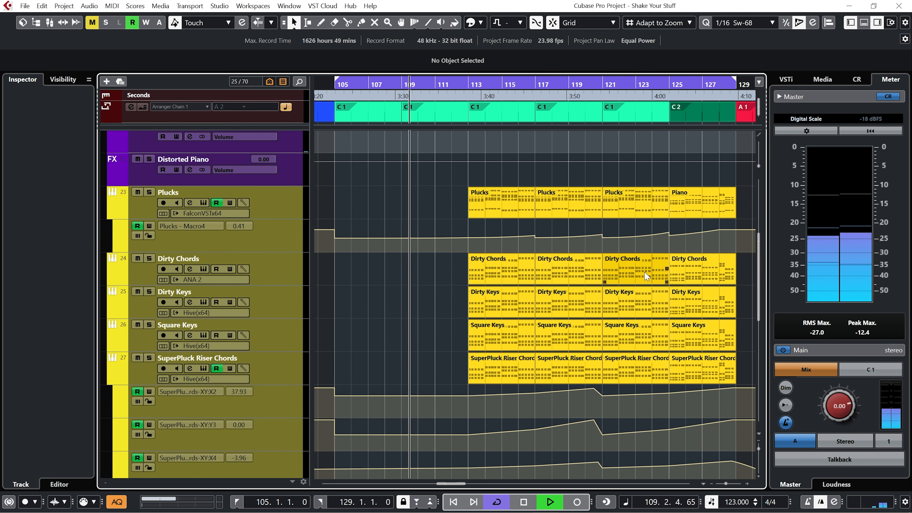
key("shift+g")
key("shift+g")
key("shift+g")
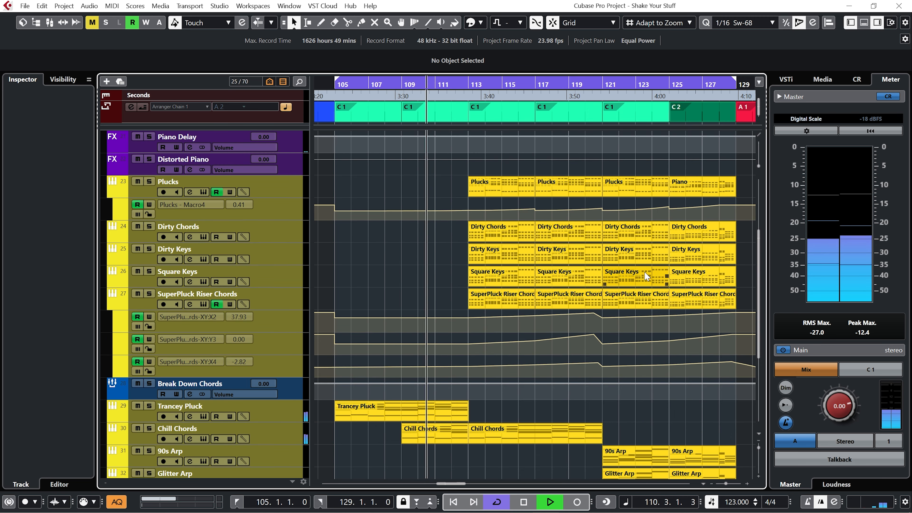
key("shift+h")
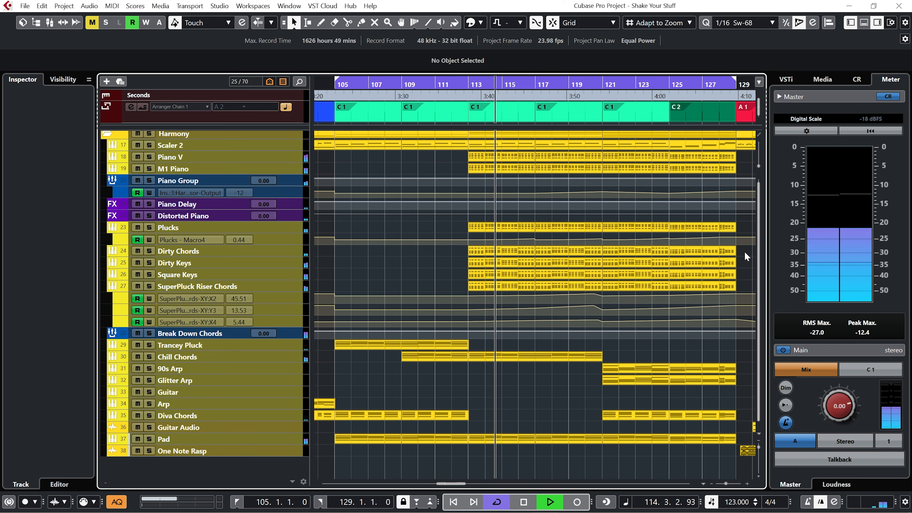
key("ctrl+r")
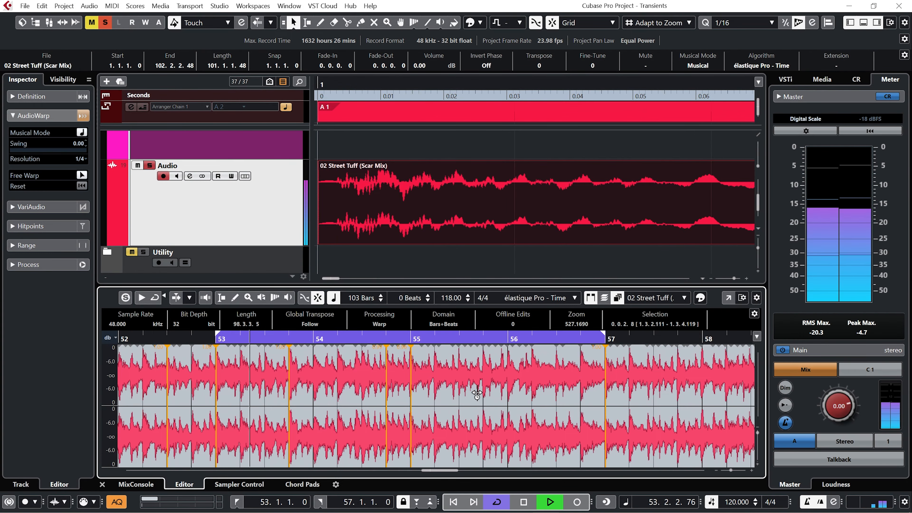
Step: In the Transients project, warp the Street Tuff (Scar Mix) audio's transients around bars 54 to 56
left_click_drag(435, 351, 557, 358)
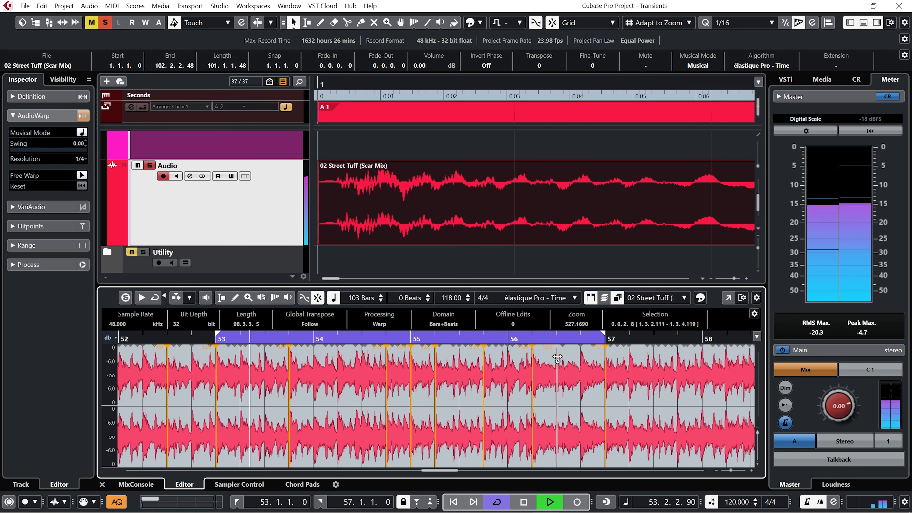
left_click_drag(318, 358, 338, 355)
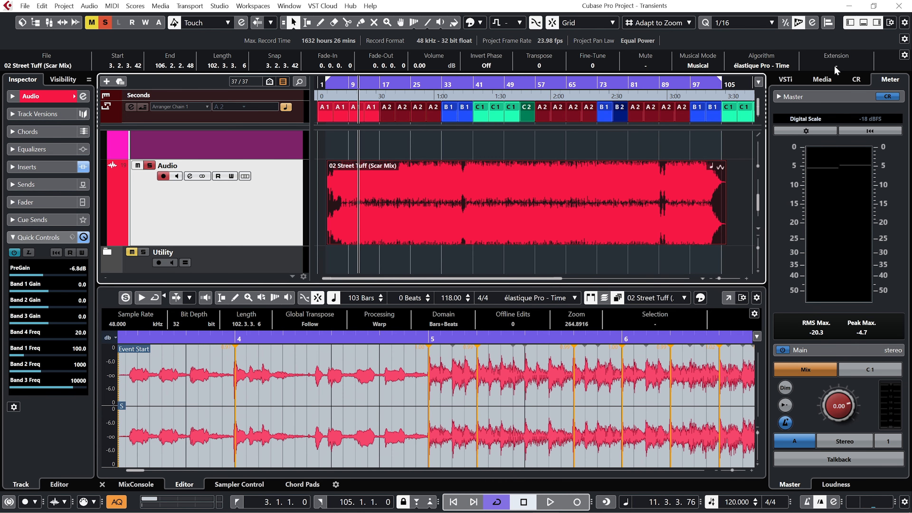
Step: Apply the SpectraLayers extension to the Street Tuff (Scar Mix) event and enlarge its editor
left_click(835, 68)
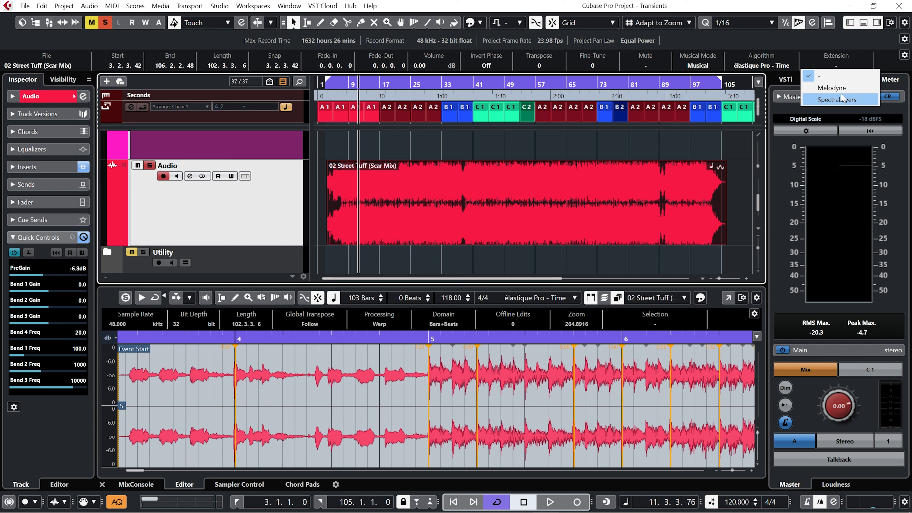
left_click(841, 99)
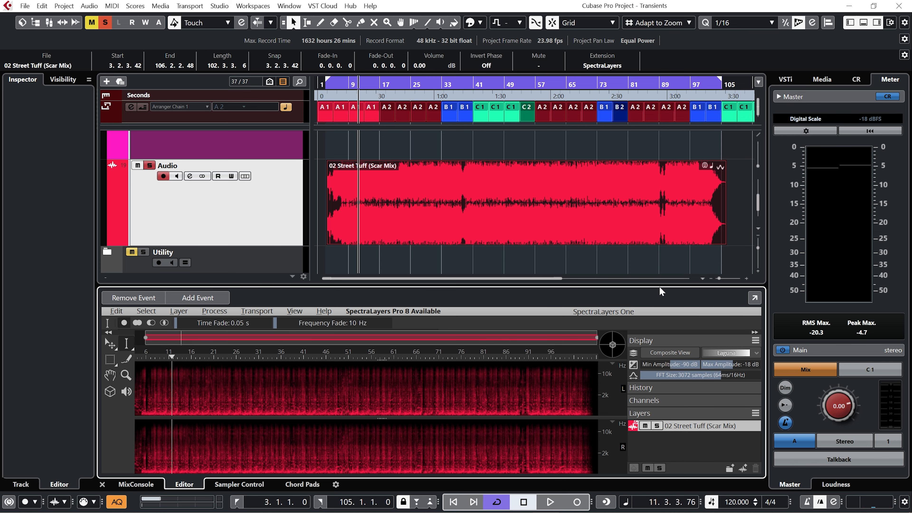
left_click_drag(658, 286, 669, 175)
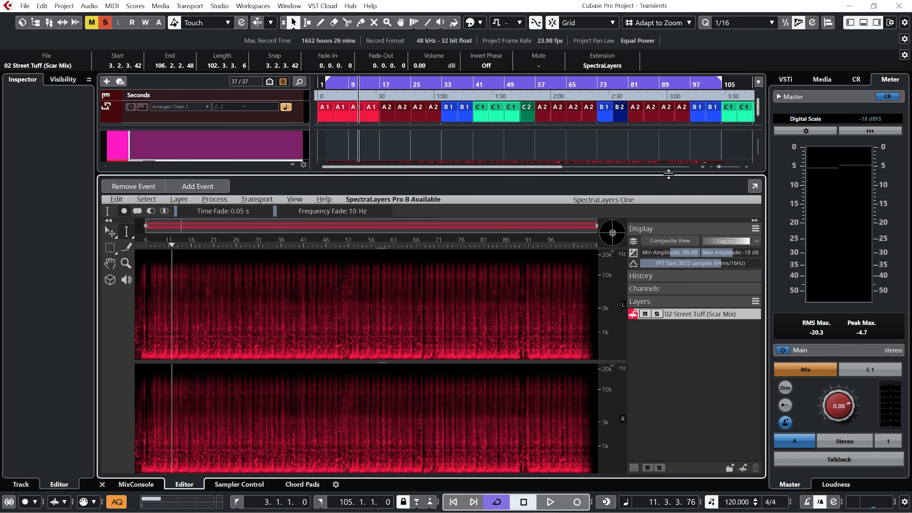
Step: Unmix the vocals of the Street Tuff layer with sensitivity 0.00 and play the separated Vocals layer soloed
left_click(178, 199)
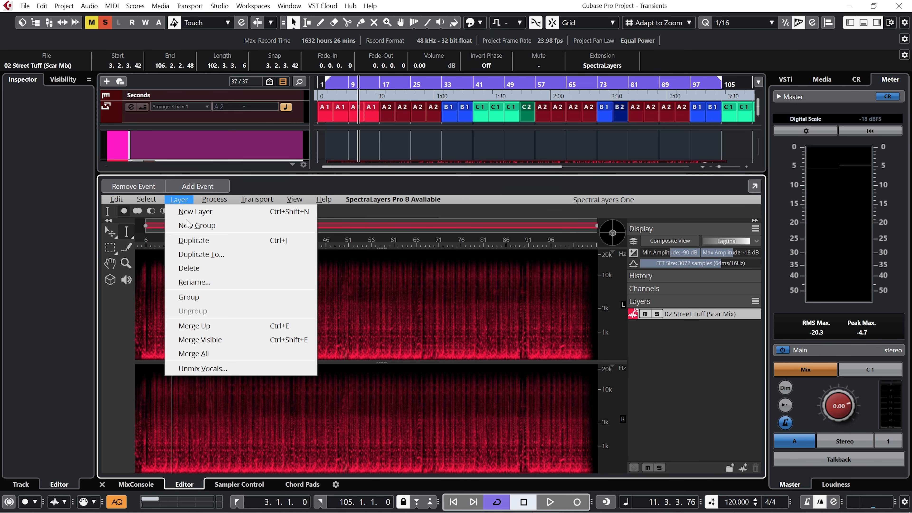
left_click(210, 363)
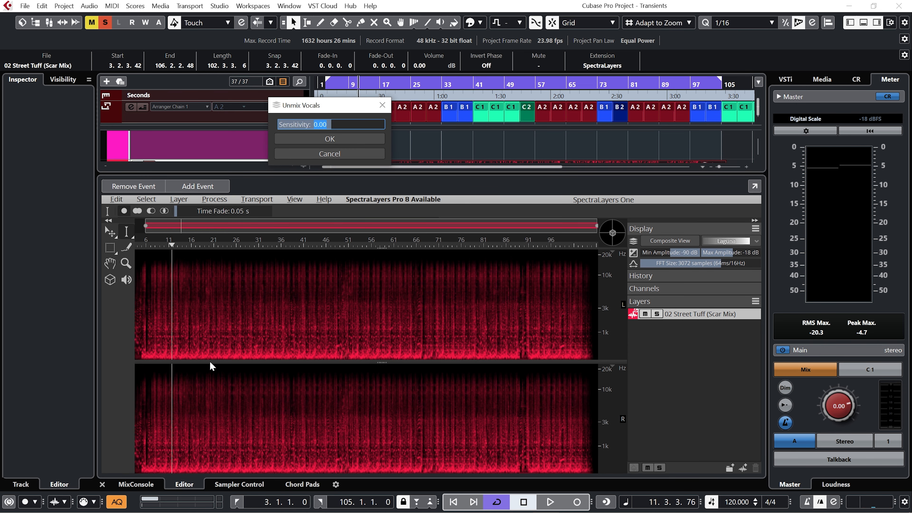
left_click(325, 140)
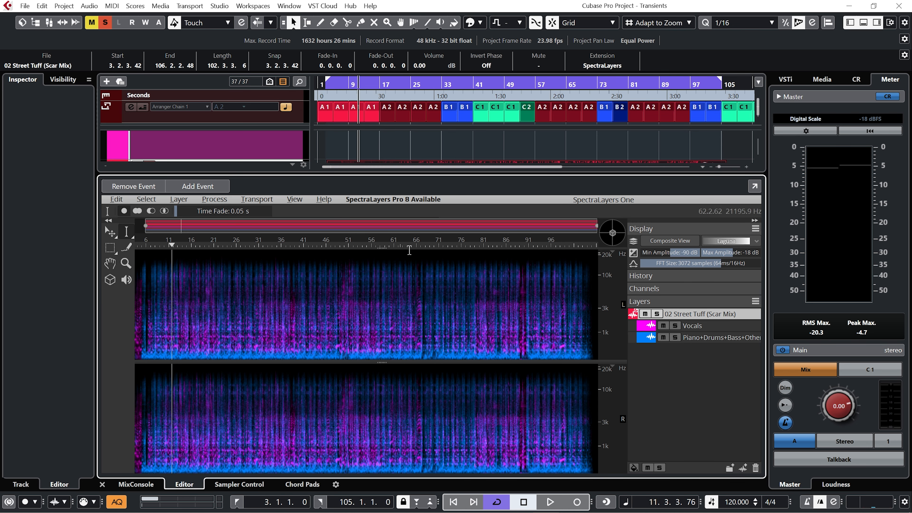
left_click(675, 326)
key("space")
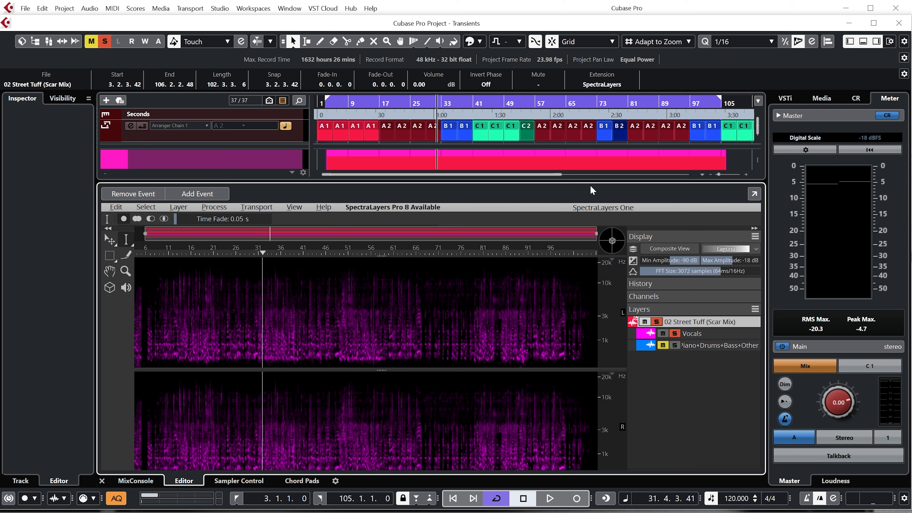
Step: Import the separated Vocals layer onto the Vox track, copying the file to the project folder
left_click_drag(590, 181, 583, 292)
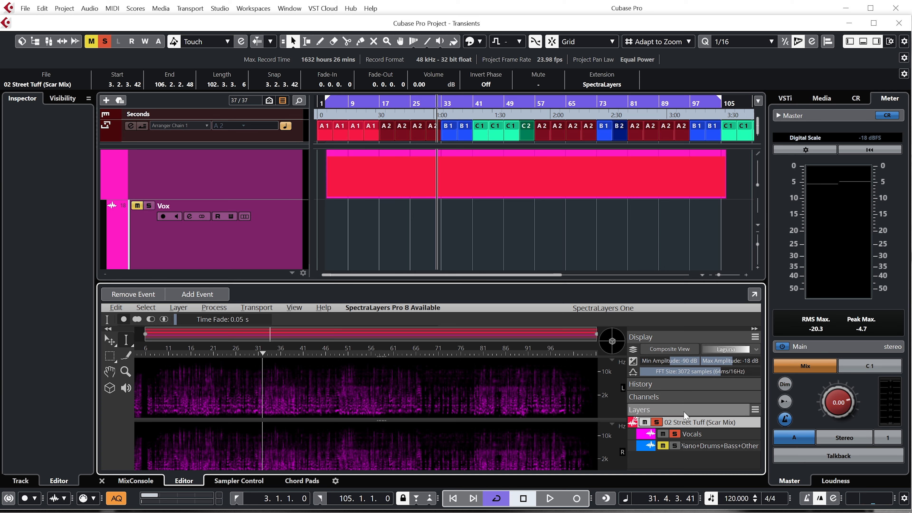
left_click_drag(698, 436, 375, 226)
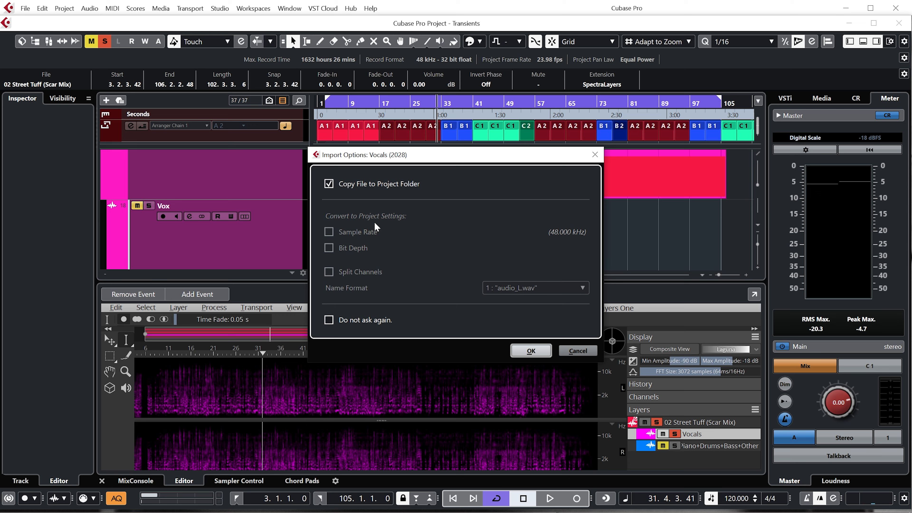
left_click(530, 351)
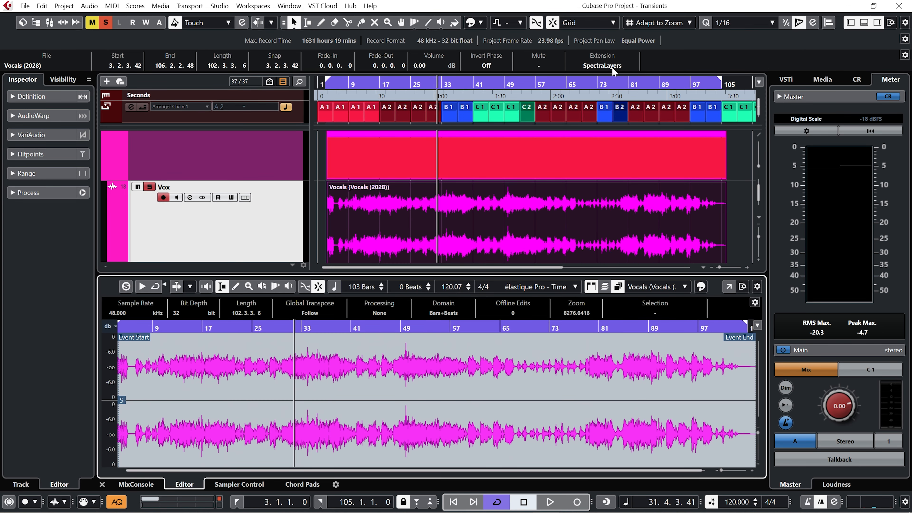
Step: Switch the Vocals event's extension to Melodyne and enlarge the note editor
left_click(612, 69)
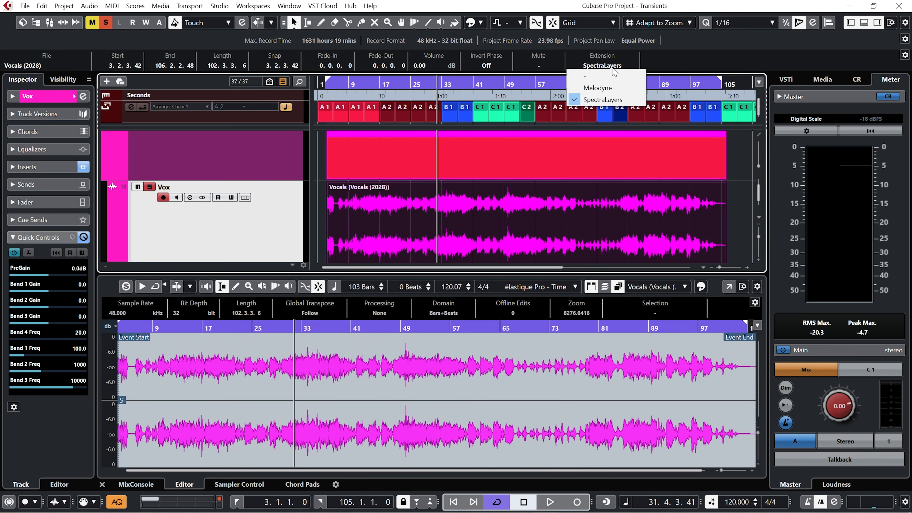
left_click(609, 90)
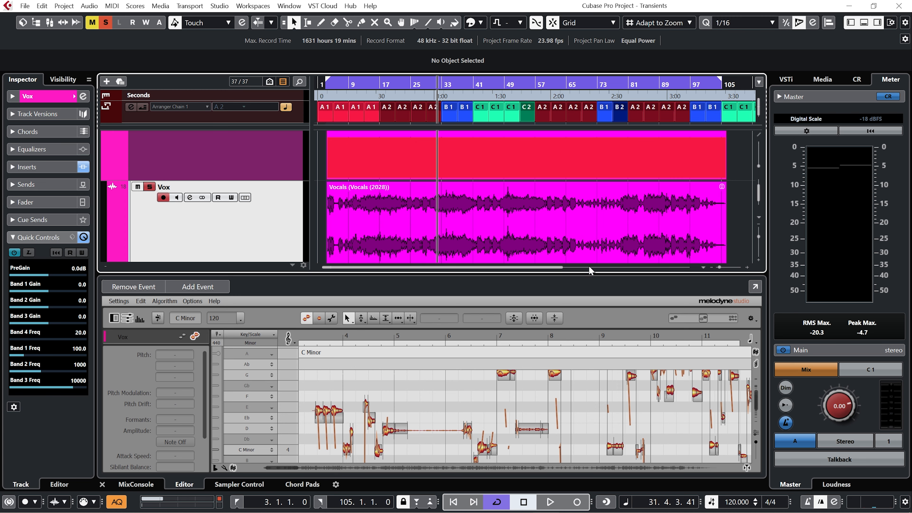
left_click_drag(585, 274, 589, 136)
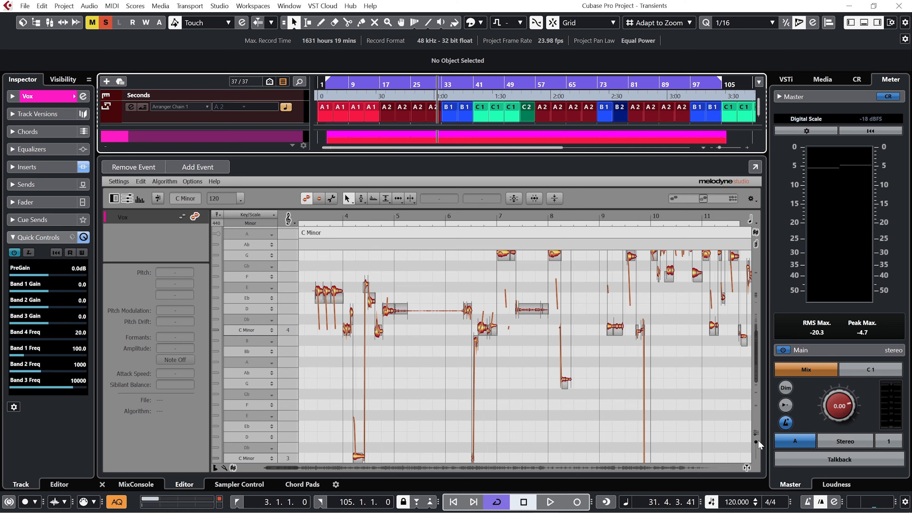
left_click_drag(755, 442, 755, 442)
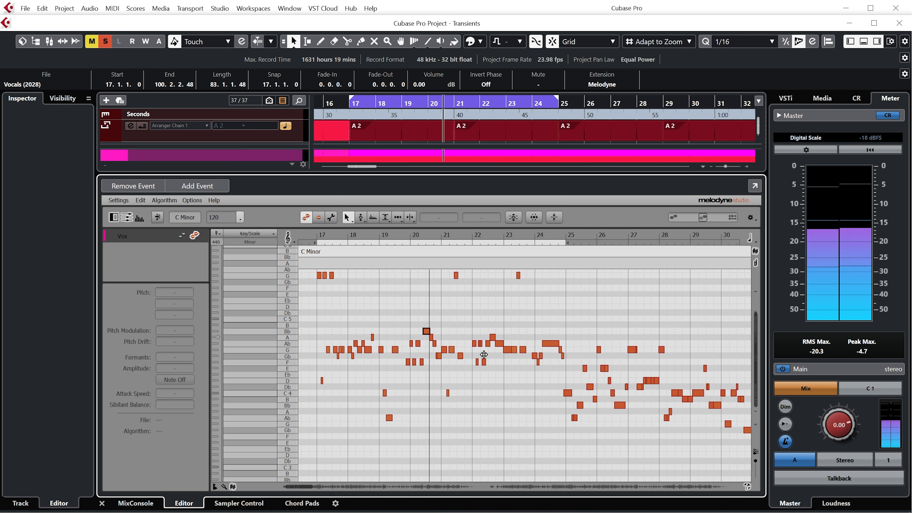
Step: Select the stray low notes between bars 17 and 21 in Melodyne and clear the selection
left_click_drag(318, 374, 459, 435)
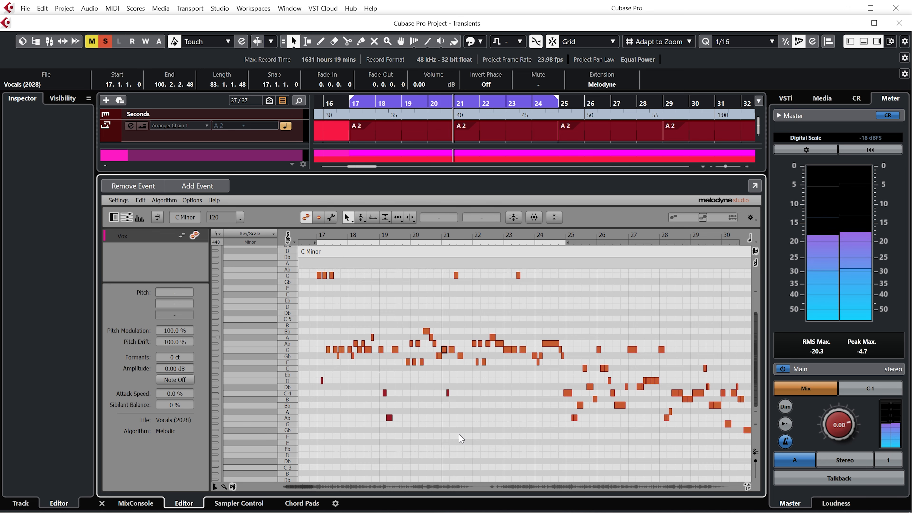
left_click(459, 434)
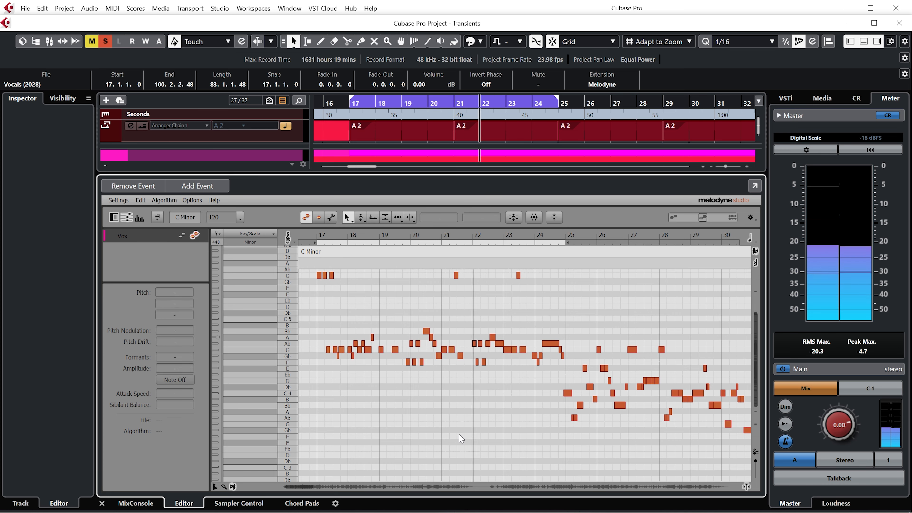
Step: Set the Melodyne scale to Western Dorian with G4 as the tonic
double_click(253, 365)
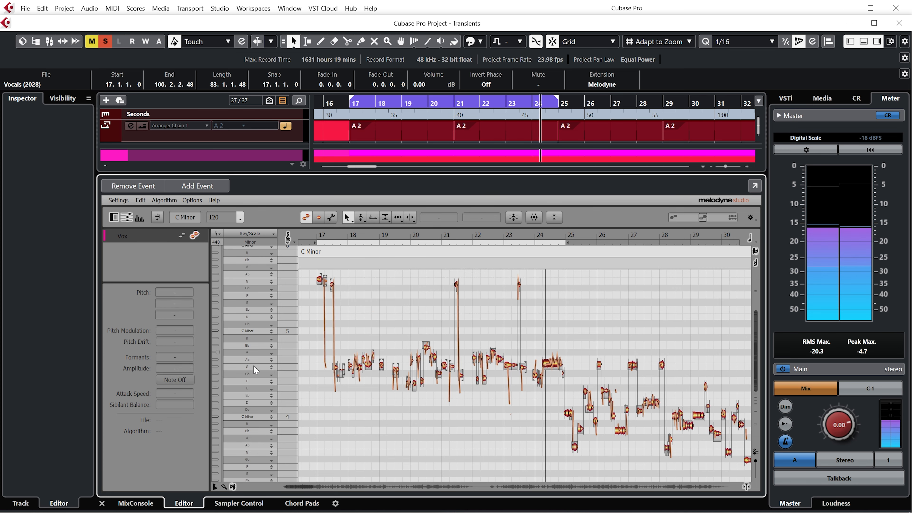
right_click(252, 365)
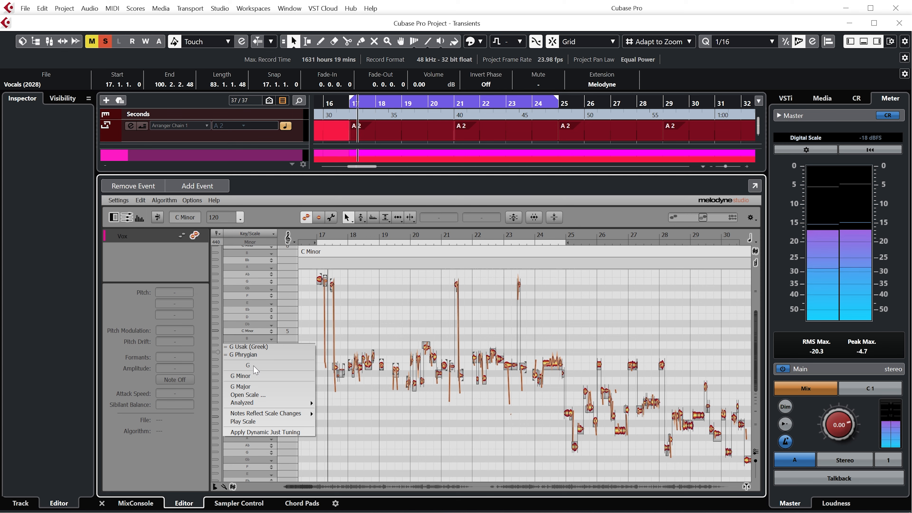
left_click(271, 397)
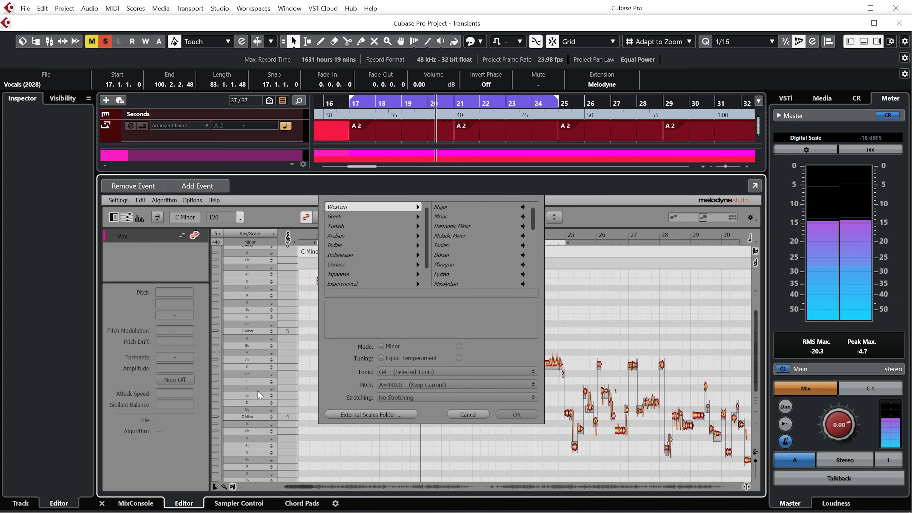
left_click(454, 253)
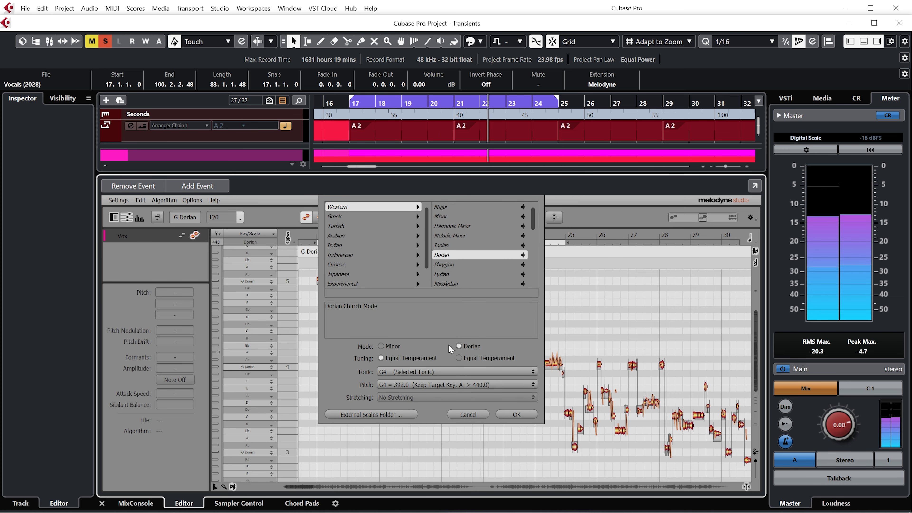
left_click(522, 413)
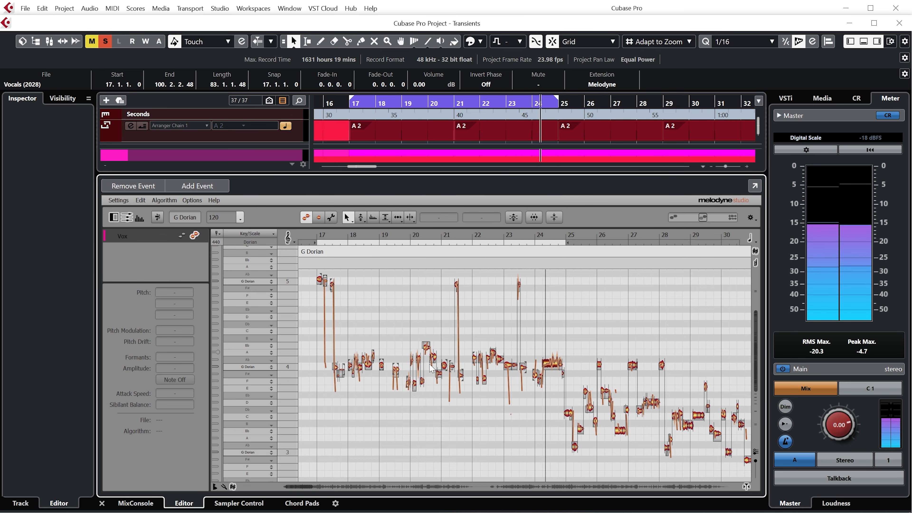
Step: Correct the pitch of the vocal notes in bars 17 to 24, snapping to the chord scale with Pitch Center at 100% and raised Pitch Drift
left_click_drag(310, 273, 552, 450)
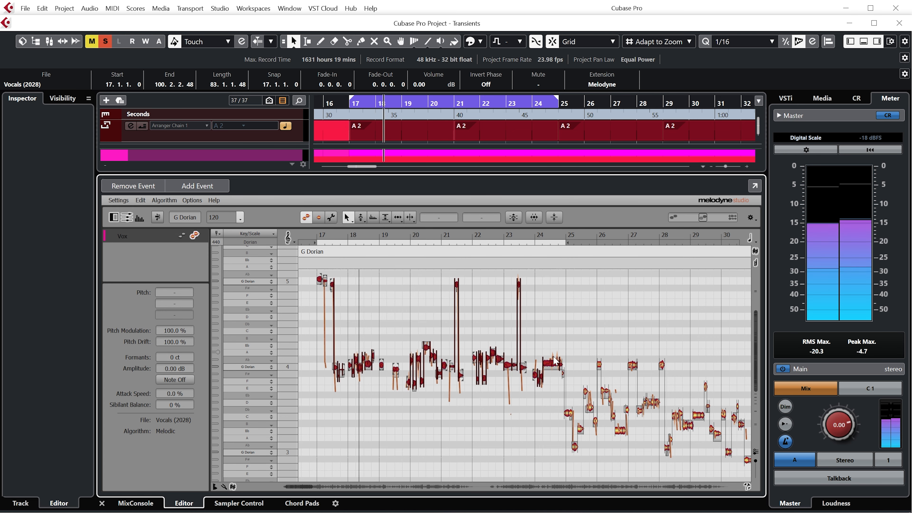
left_click(515, 220)
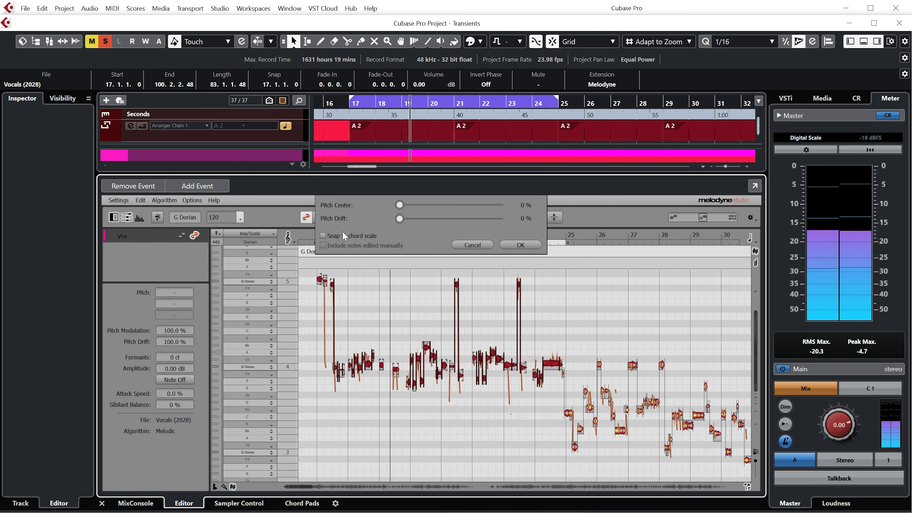
left_click(325, 234)
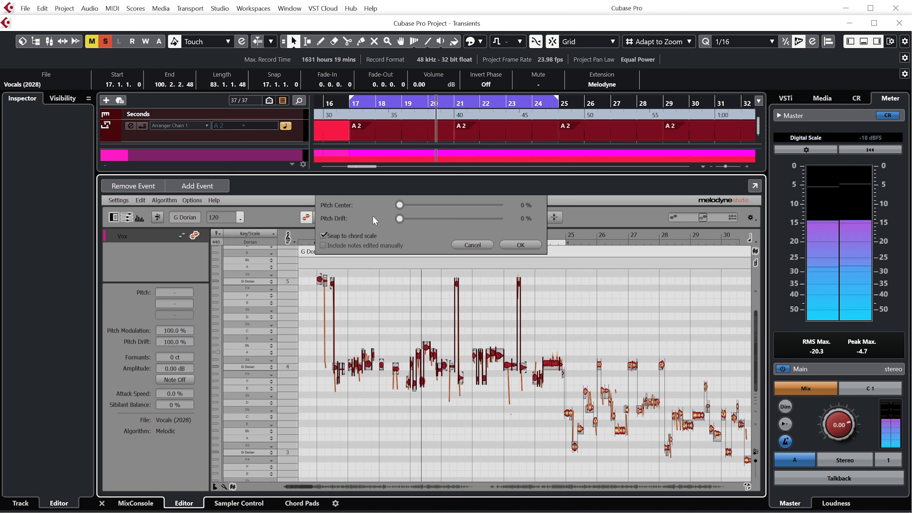
left_click_drag(399, 205, 526, 211)
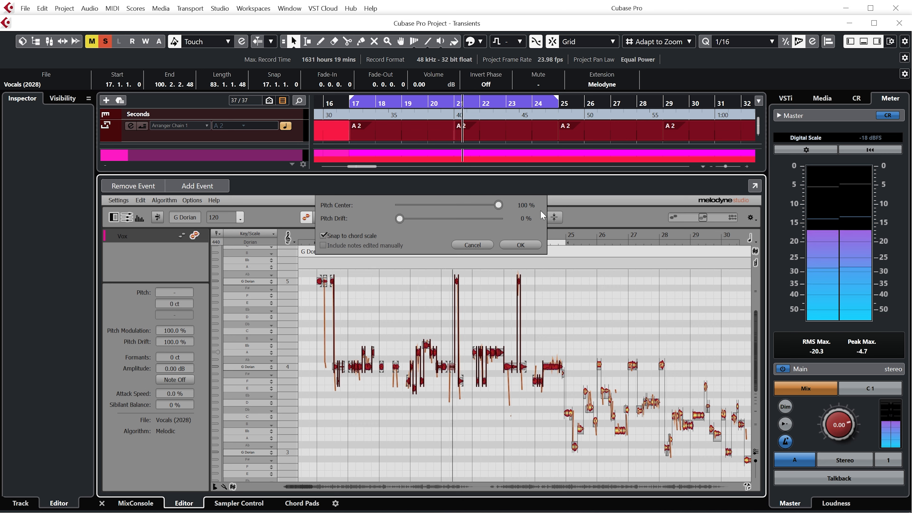
left_click_drag(401, 220, 520, 227)
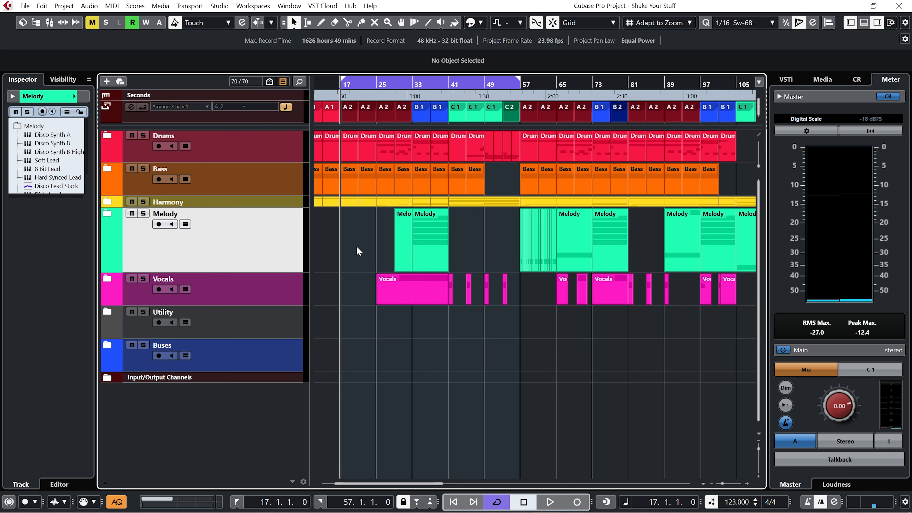
Step: Play the Shake Your Stuff arrangement from bar 17, show only the Harmony folder's tracks and enlarge their heights
key("space")
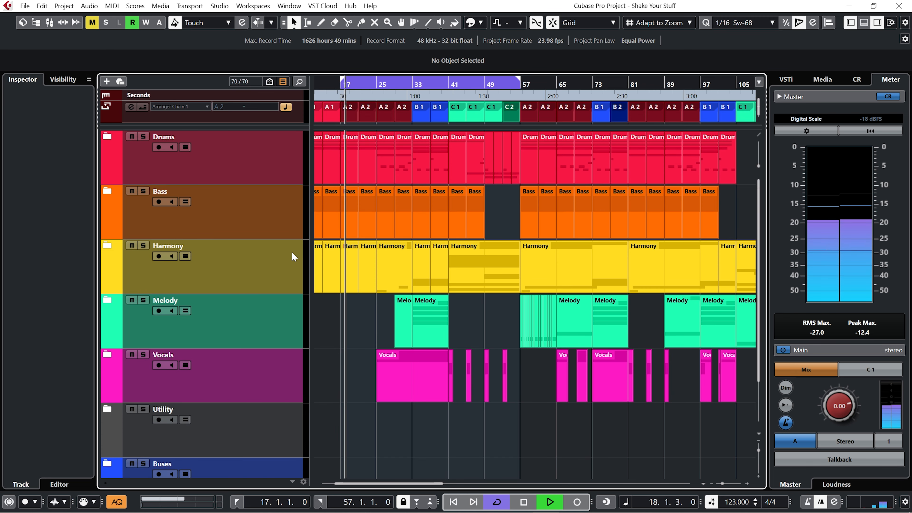
key("3")
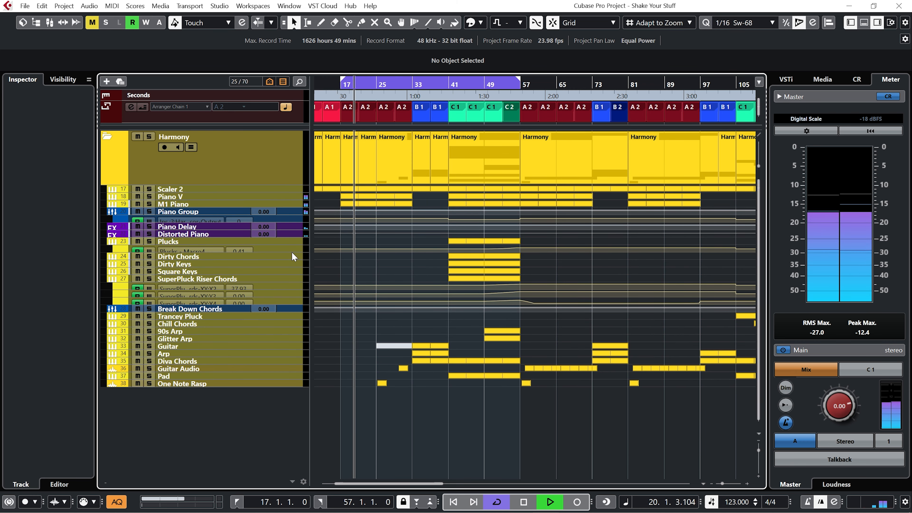
key("shift+h")
key("shift+h")
key("shift+h")
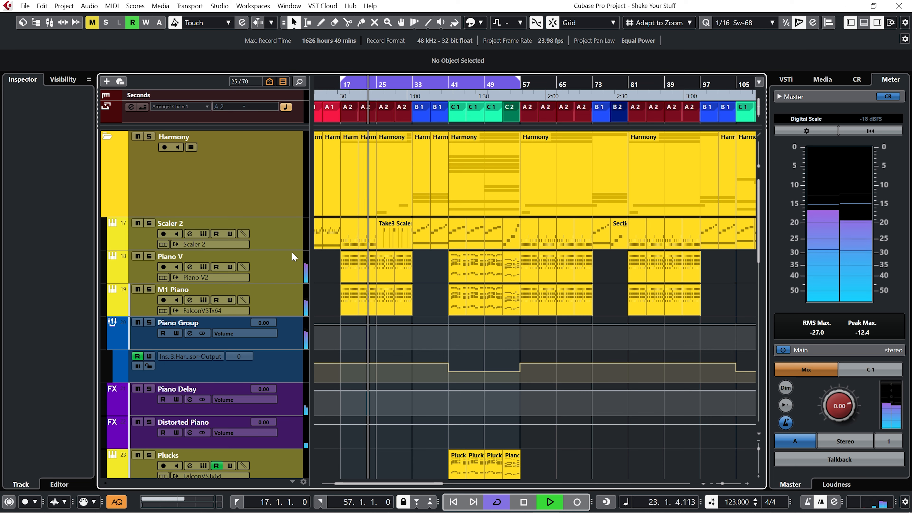
Step: Examine the individual tracks in the Drums folder during playback and return to the overview of all folders
key("alt+1")
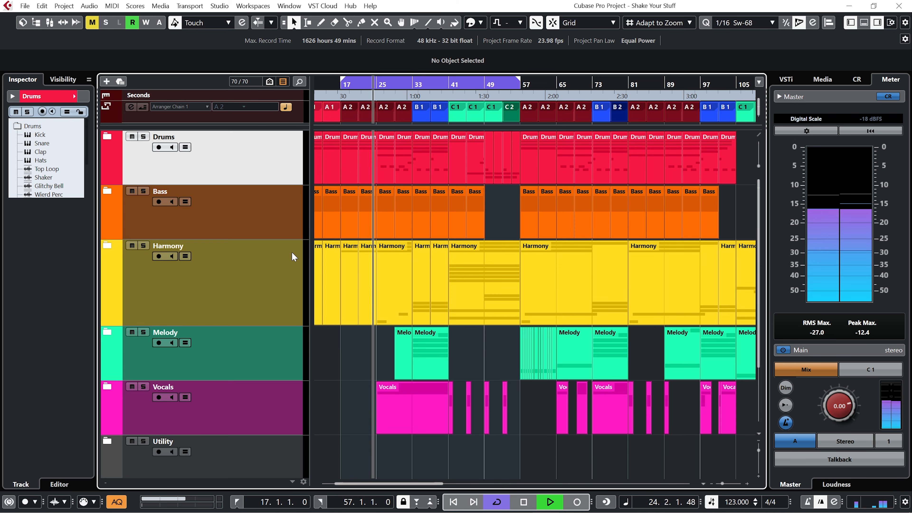
key("alt+1")
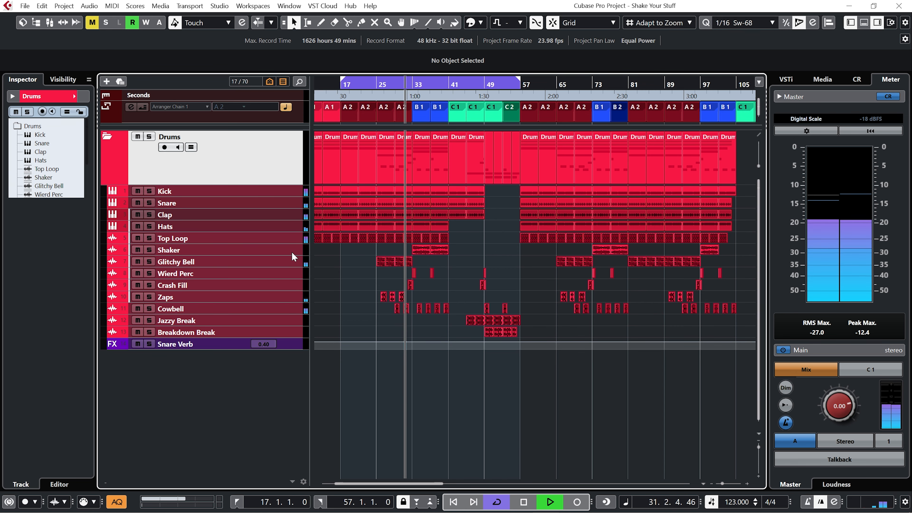
key("Escape")
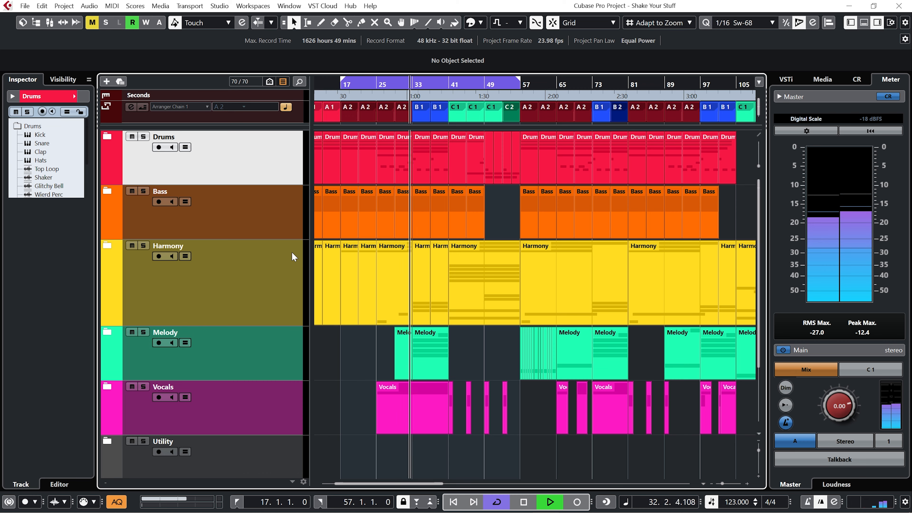
Step: Examine the Melody folder's synth tracks and the Vocals folder's tracks during playback, and return to the folder overview
key("4")
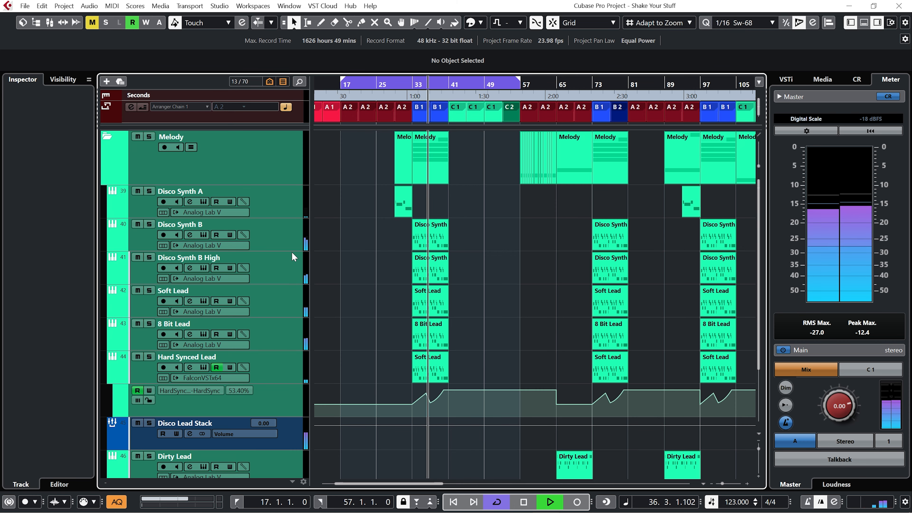
key("1")
key("6")
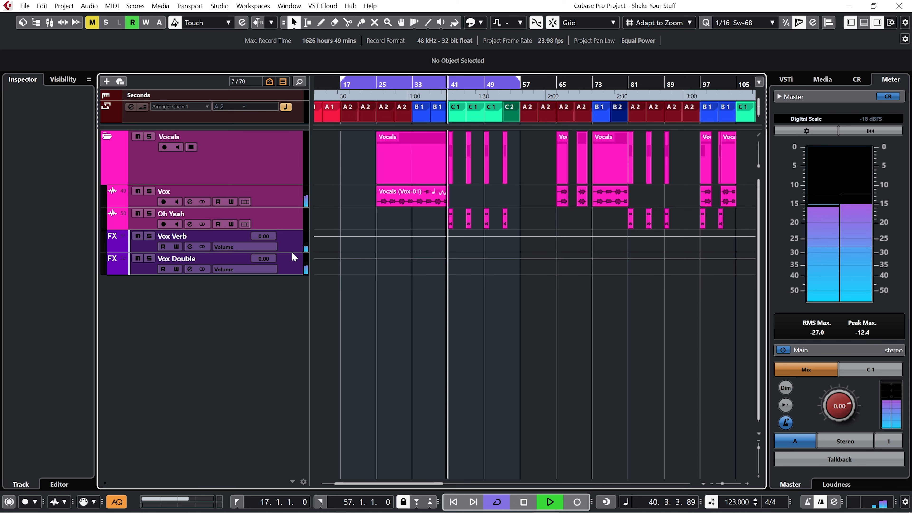
key("alt+1")
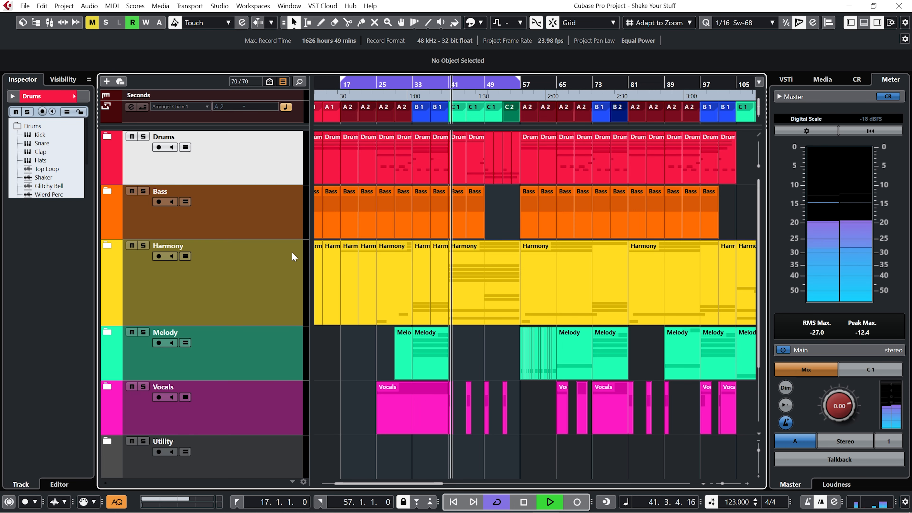
Step: Examine the Harmony folder's breakdown chord tracks and the Drums folder's tracks, stop playback before bar 57 and restore the folder overview
key("alt+4")
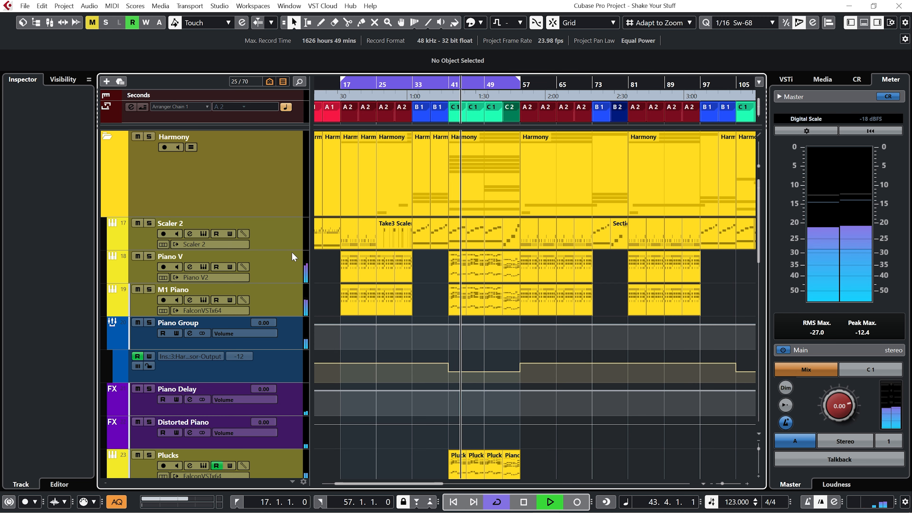
scroll(292, 252, "down", 10)
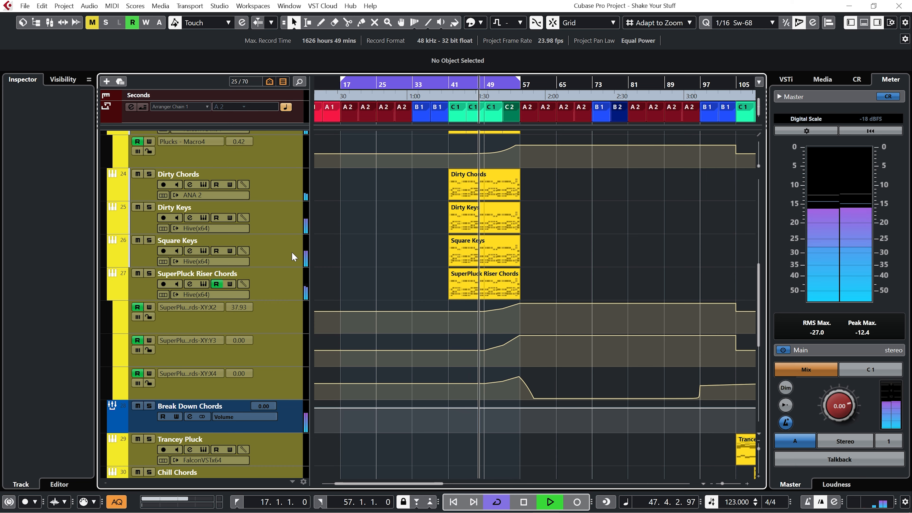
key("alt+1")
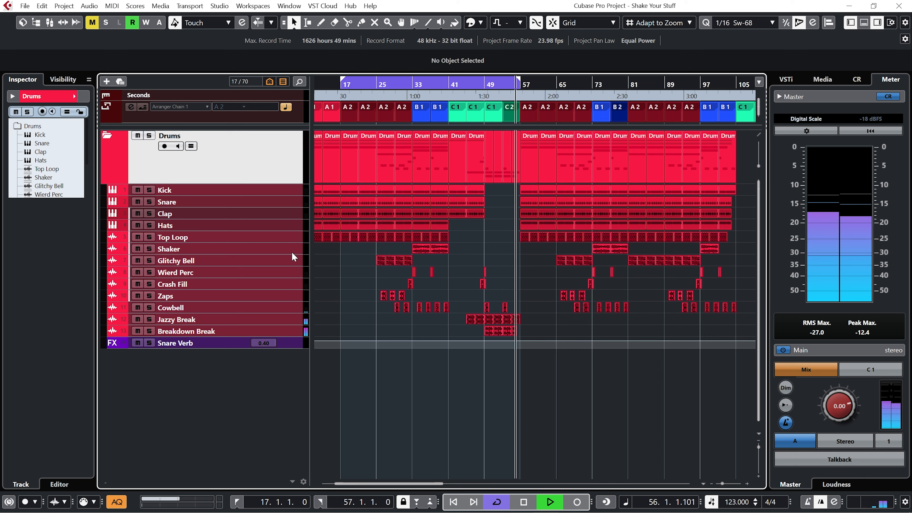
key("space")
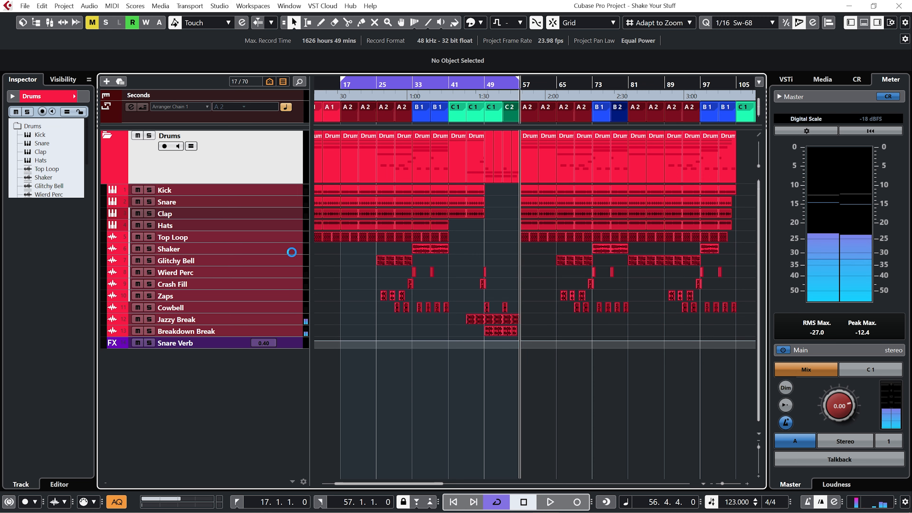
key("ctrl+shift+a")
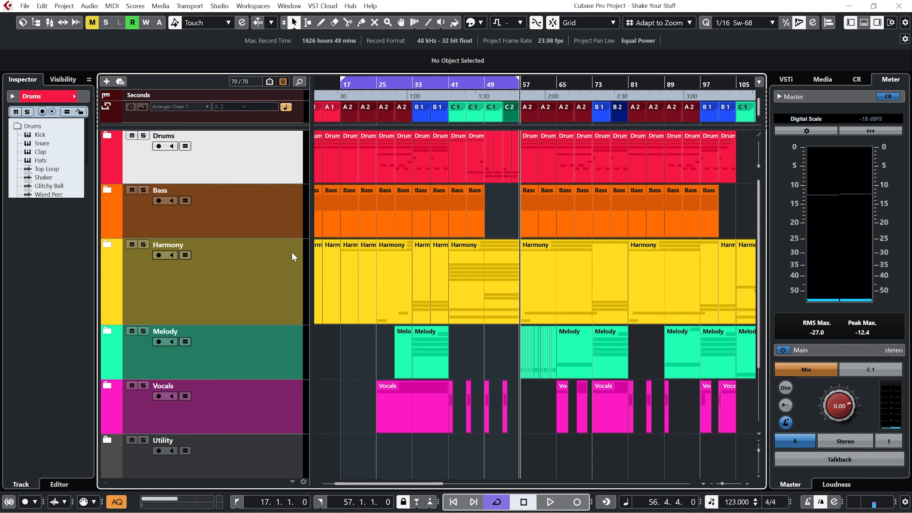
Step: Show the MixConsole below the arrangement and bring its first drum channels, starting with Kick, into view
key("ctrl+alt+b")
left_click_drag(225, 468, 148, 435)
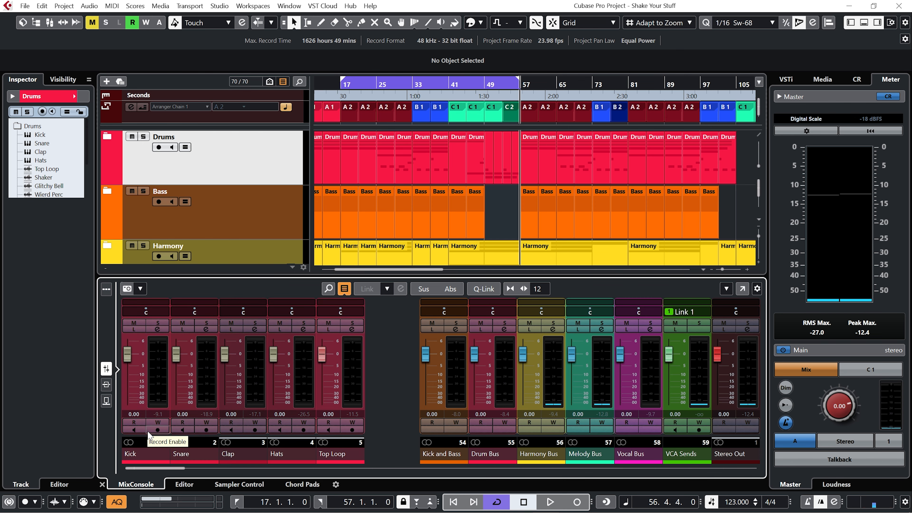